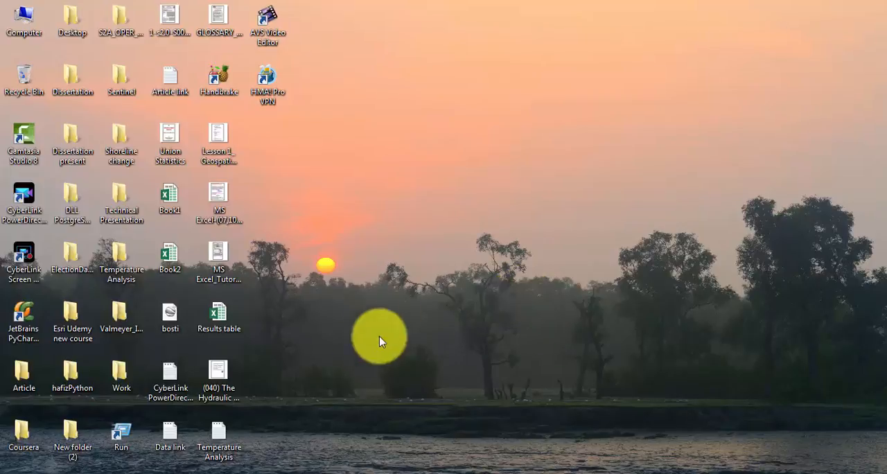
Switch to ArcMap, set the Table Of Contents to auto-hide, and pin it open again
left_click(337, 471)
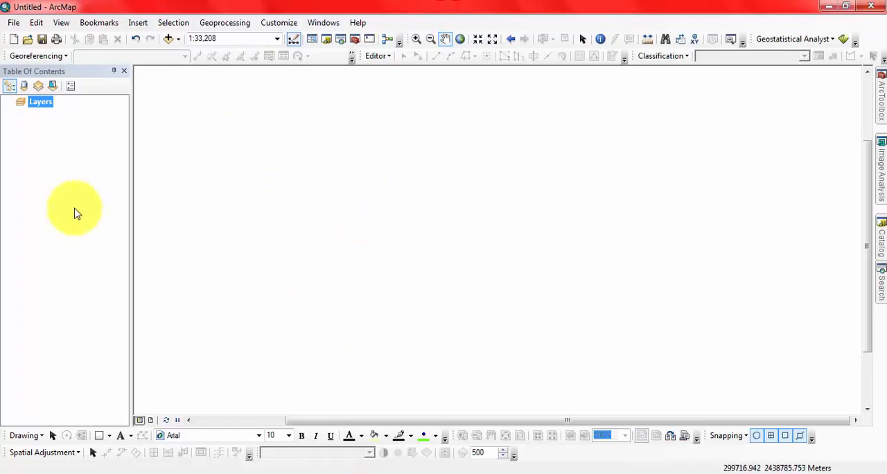
left_click(78, 74)
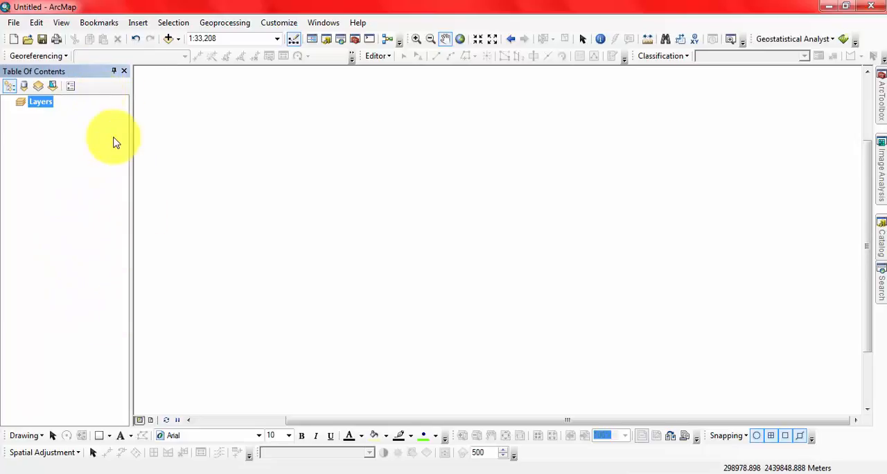
left_click(114, 72)
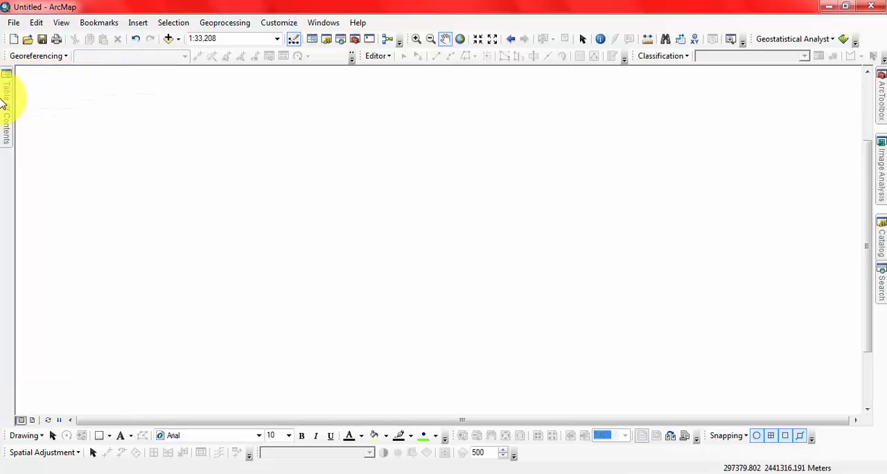
mouse_move(3, 103)
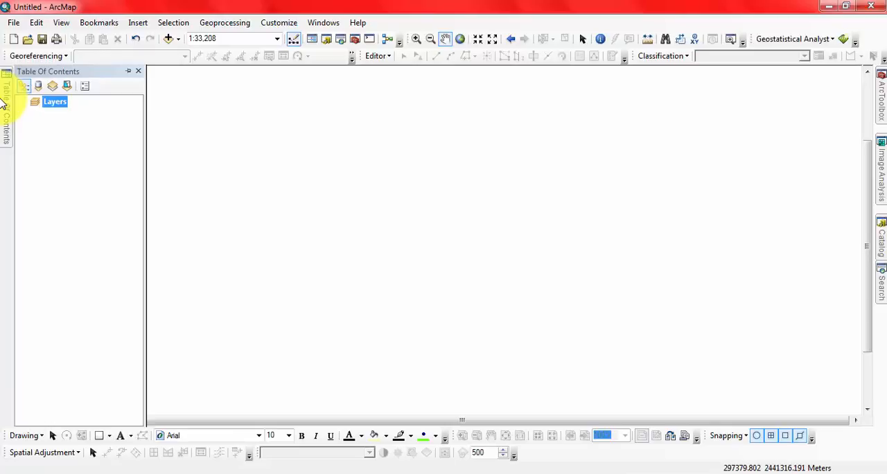
left_click(129, 72)
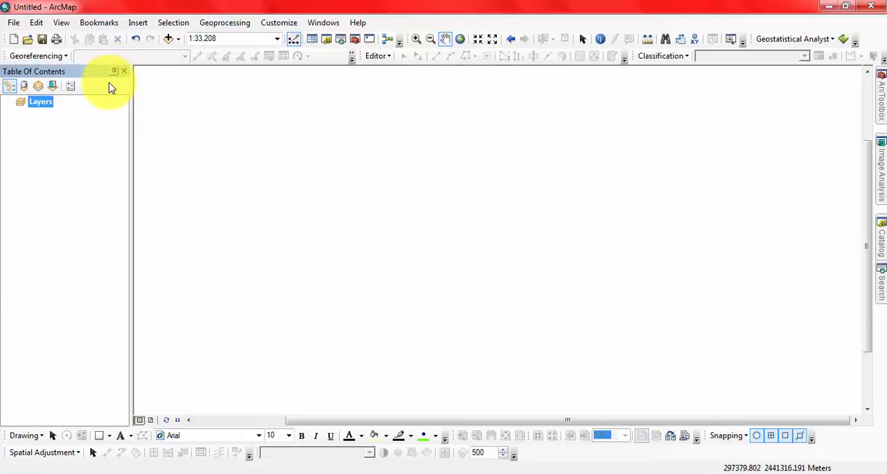
Close and reopen the Table Of Contents, and re-dock it beneath the map and back along the map's left side
left_click(124, 72)
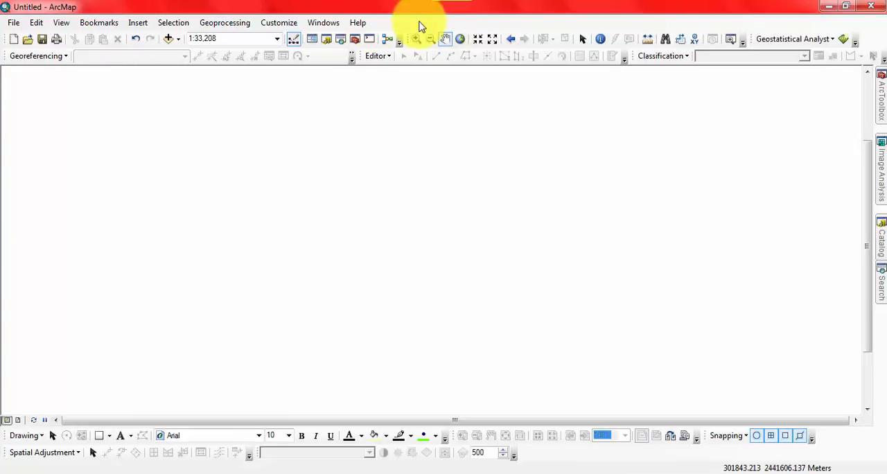
left_click(312, 41)
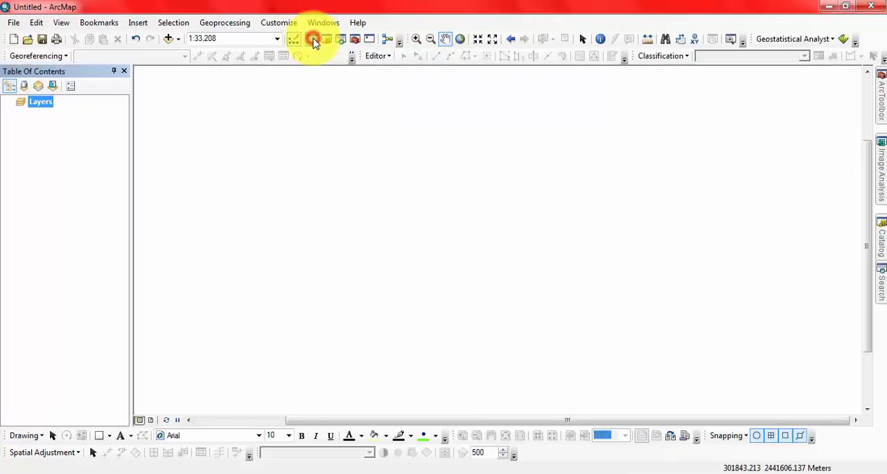
left_click_drag(64, 72, 436, 407)
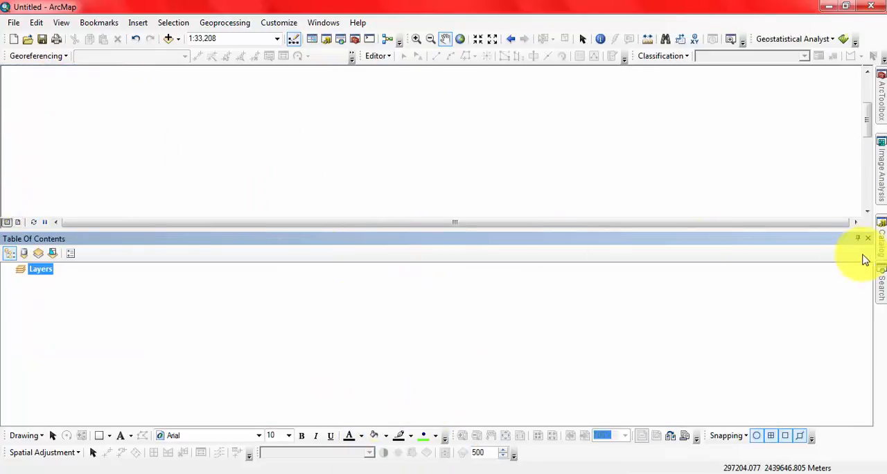
left_click_drag(686, 239, 21, 248)
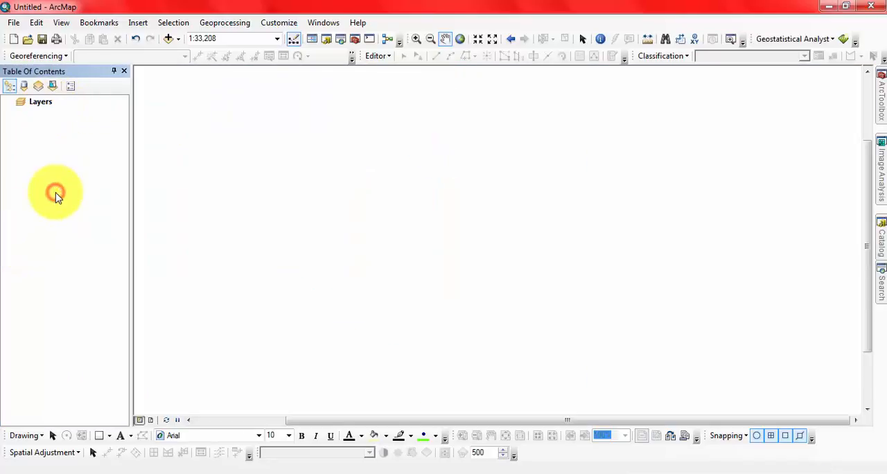
Add the six shoreline feature classes from shoreline1990 to shoreline2015 in Domar Char.gdb to the map
left_click(36, 102)
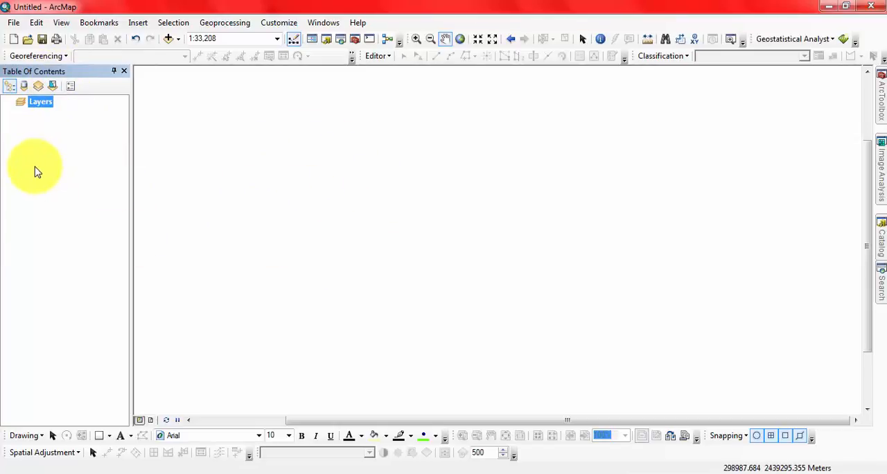
left_click(168, 40)
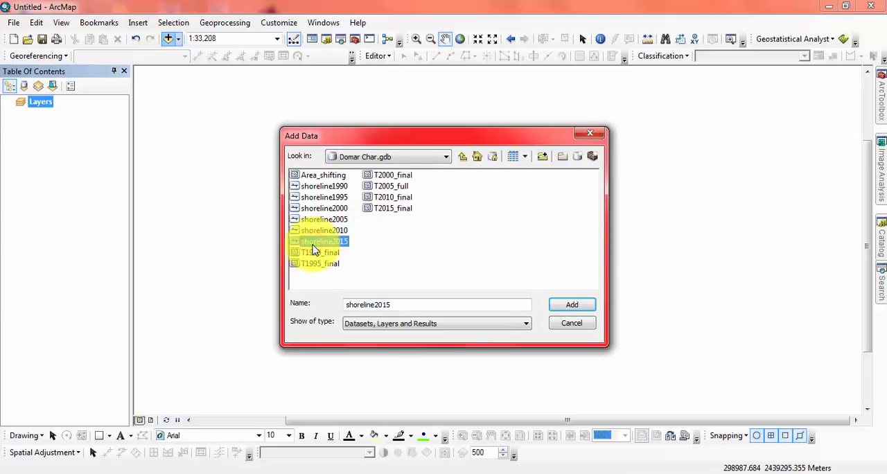
left_click(325, 186, "shift")
left_click(559, 306)
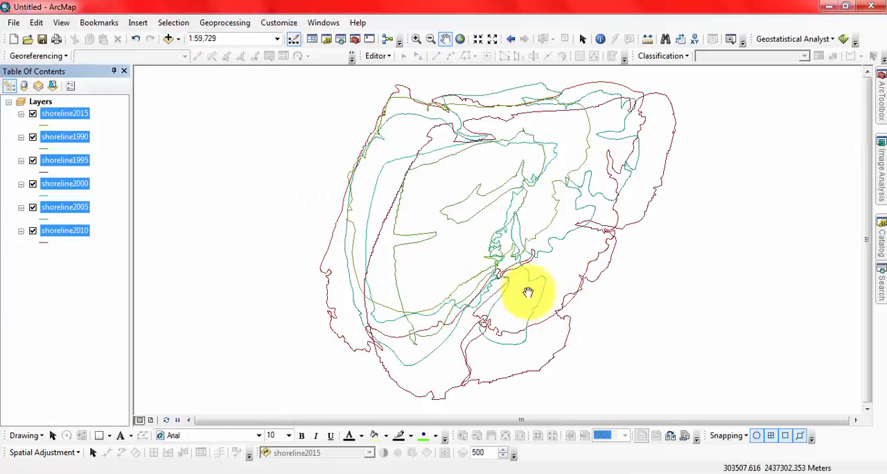
left_click_drag(426, 221, 381, 214)
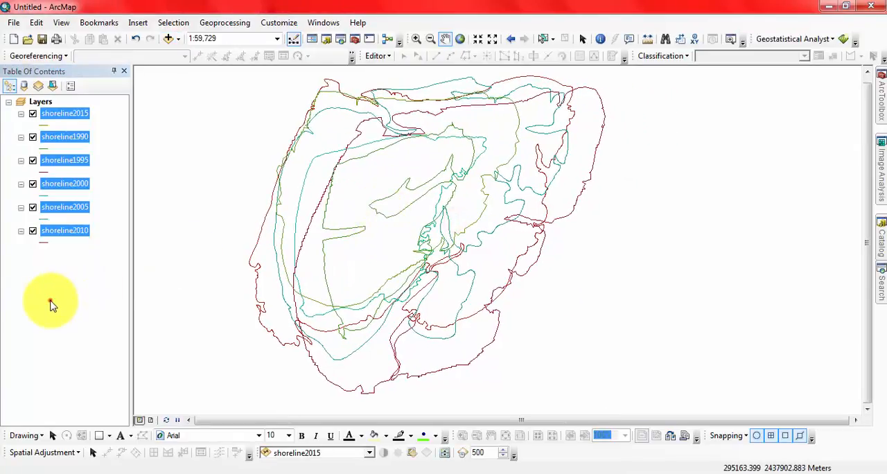
left_click(86, 276)
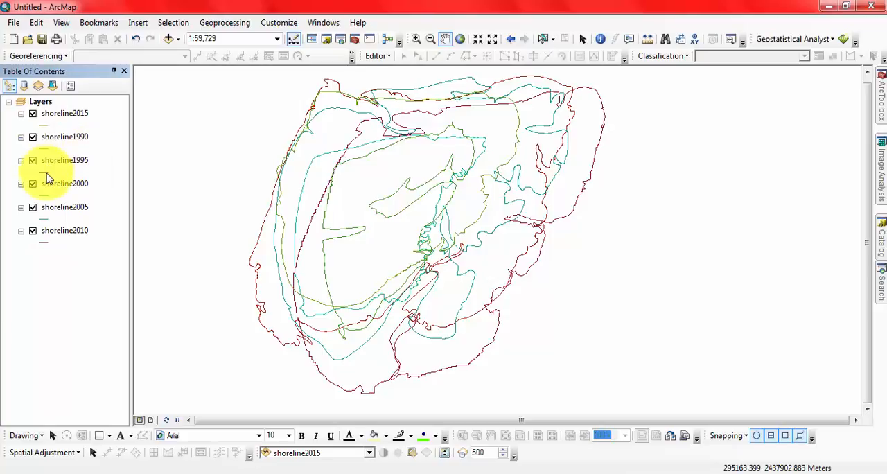
Remove the shoreline1990, shoreline1995 and shoreline2000 layers from the map
left_click(76, 136)
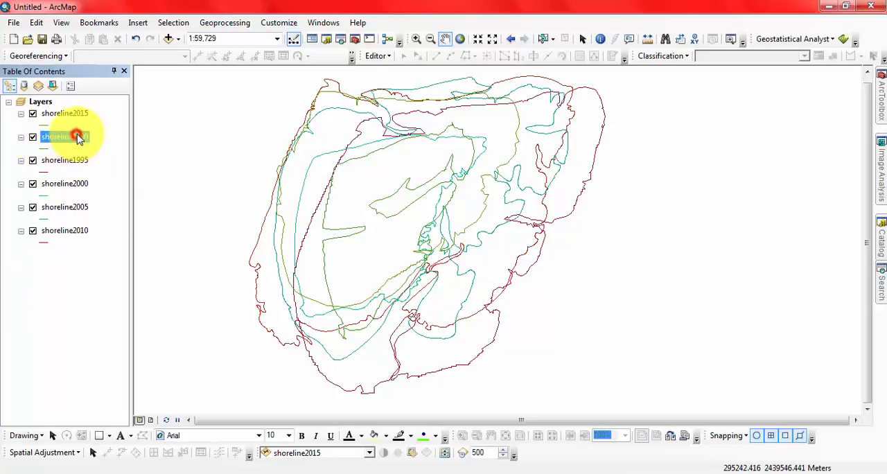
left_click(74, 184, "shift")
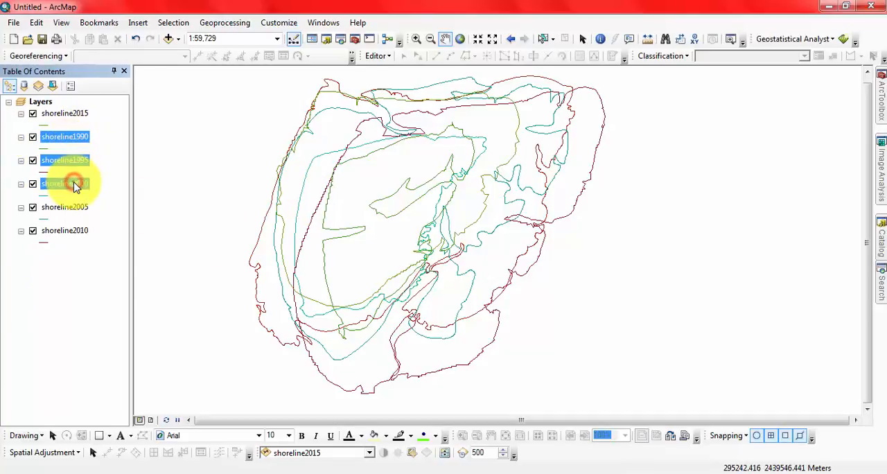
right_click(73, 183)
left_click(98, 205)
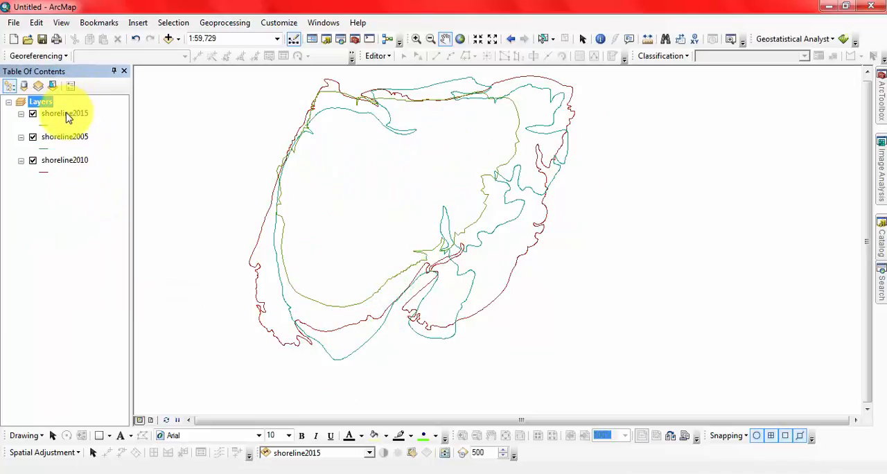
Move the shoreline2015 layer below shoreline2010 in the drawing order
left_click(64, 113)
left_click_drag(68, 159, 68, 174)
left_click(79, 218)
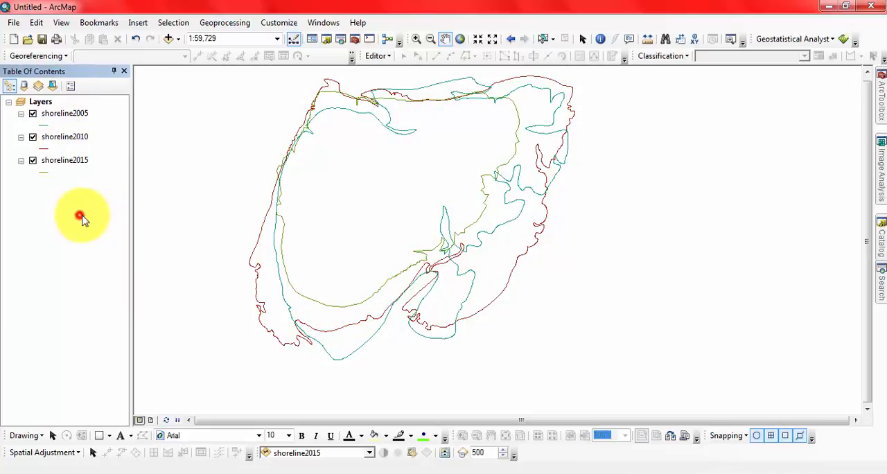
Move the shoreline2005 layer to the end of the drawing order, below shoreline2015
left_click_drag(418, 149, 439, 177)
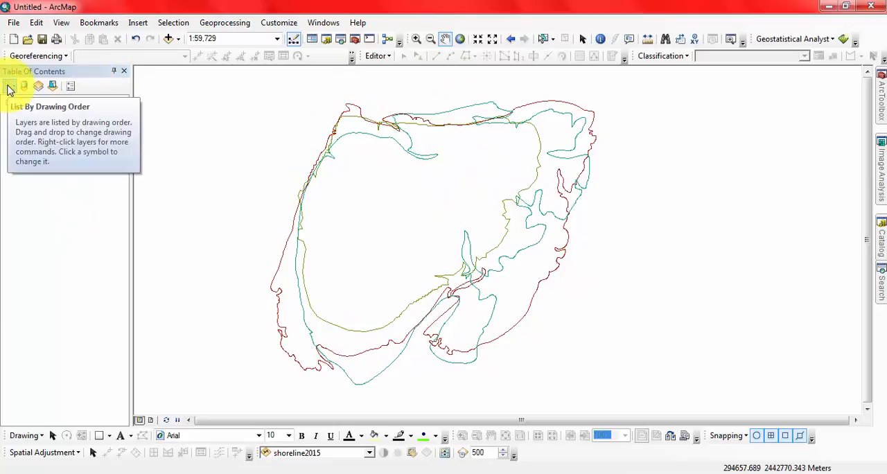
left_click(44, 226)
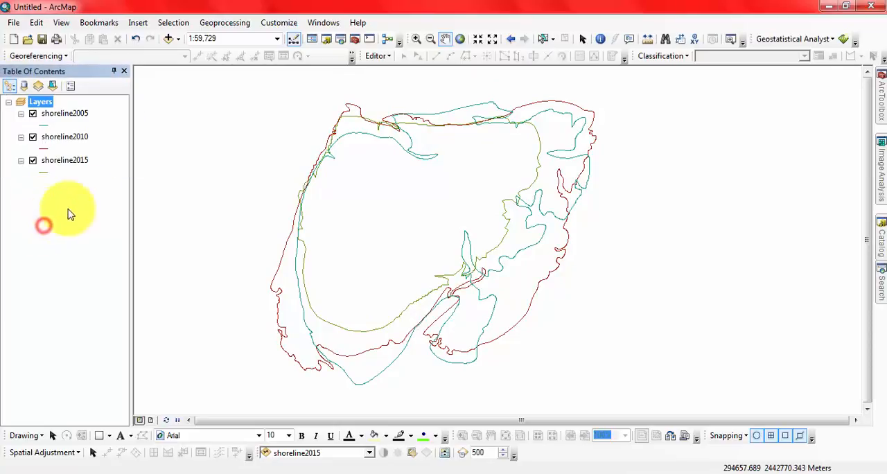
left_click(75, 261)
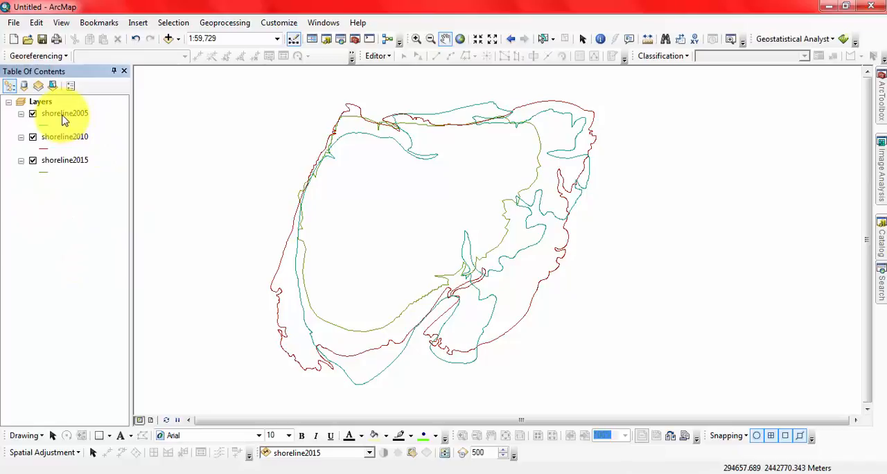
left_click_drag(65, 116, 73, 210)
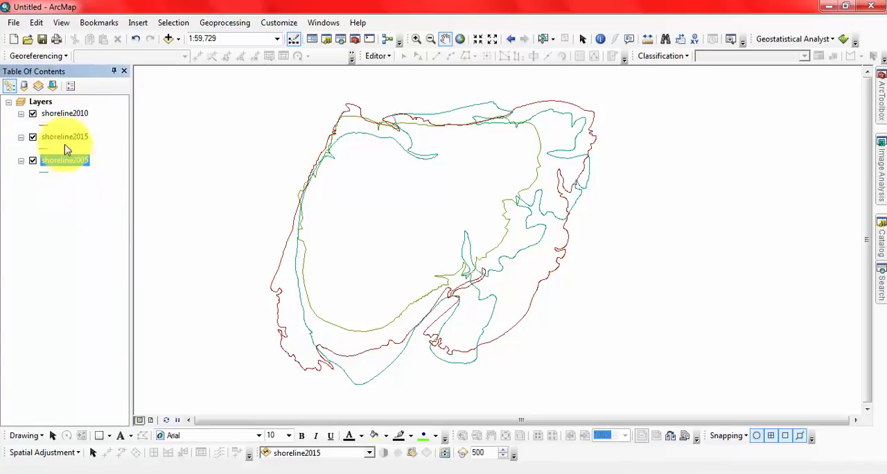
Remove the remaining shoreline2010, shoreline2015 and shoreline2005 layers from the map
left_click(58, 119)
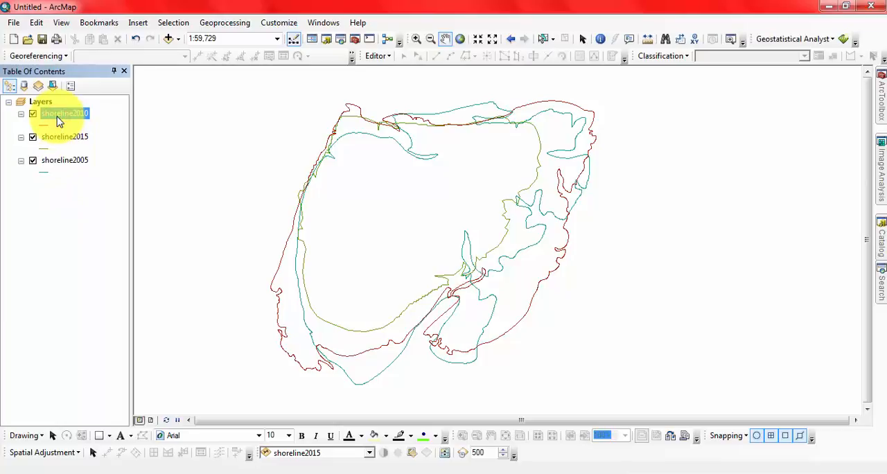
left_click(50, 163, "shift")
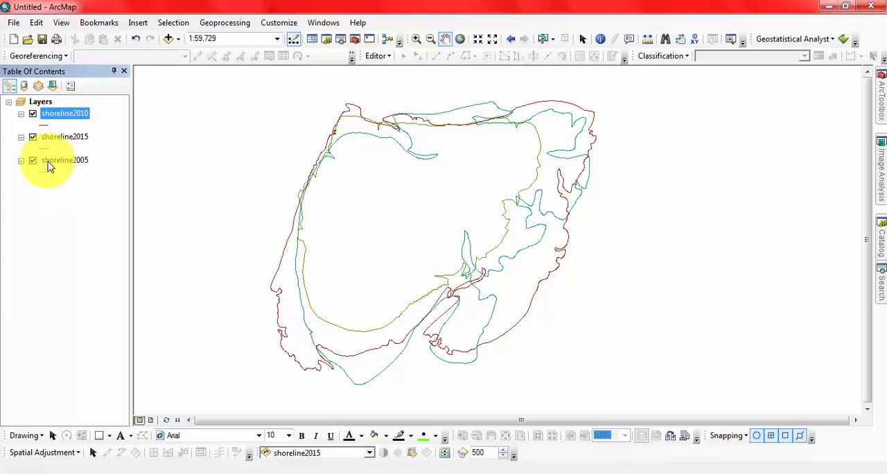
right_click(59, 121)
left_click(86, 135)
Add the T2005_full, T2010_final and T2015_final polygon feature classes from Domar Char.gdb in the Dissertation Work Image folder
left_click(165, 38)
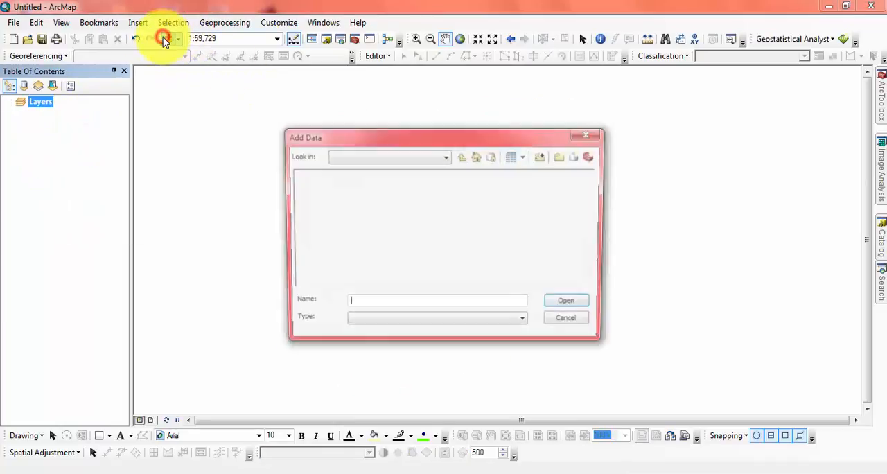
left_click(461, 157)
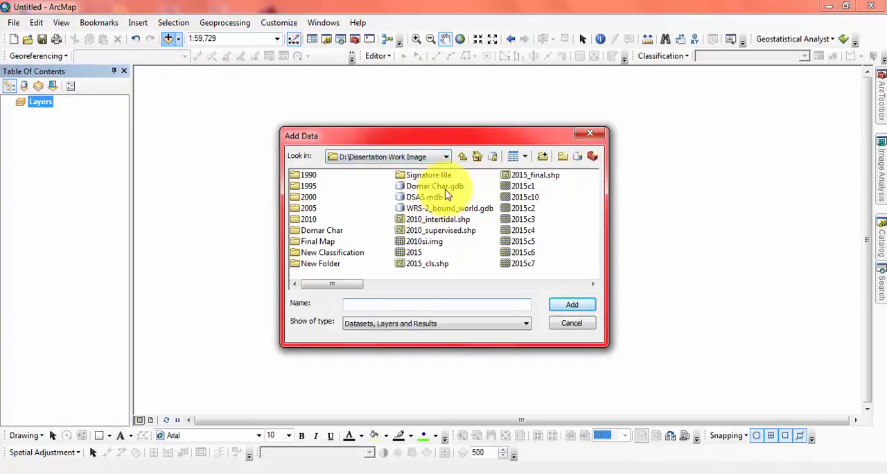
double_click(421, 187)
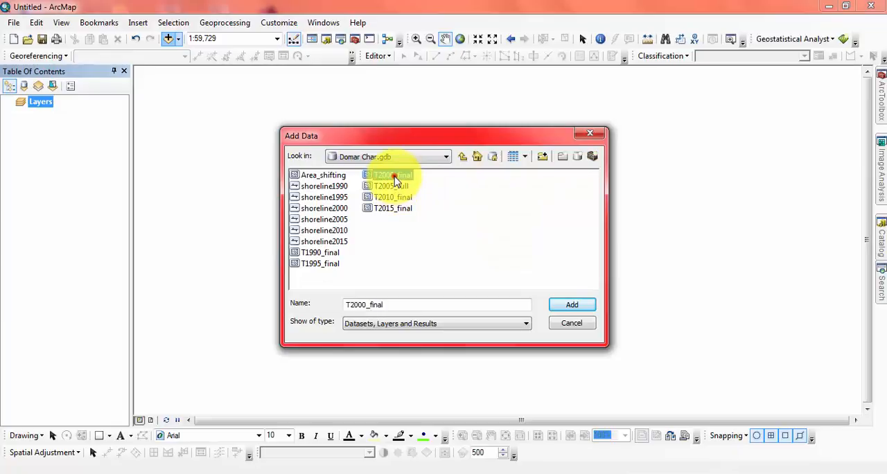
left_click(394, 176)
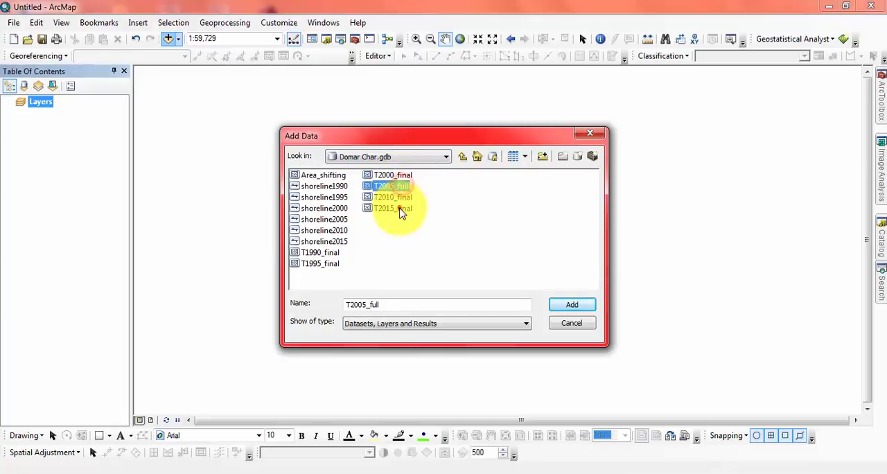
left_click(396, 208, "shift")
left_click(572, 305)
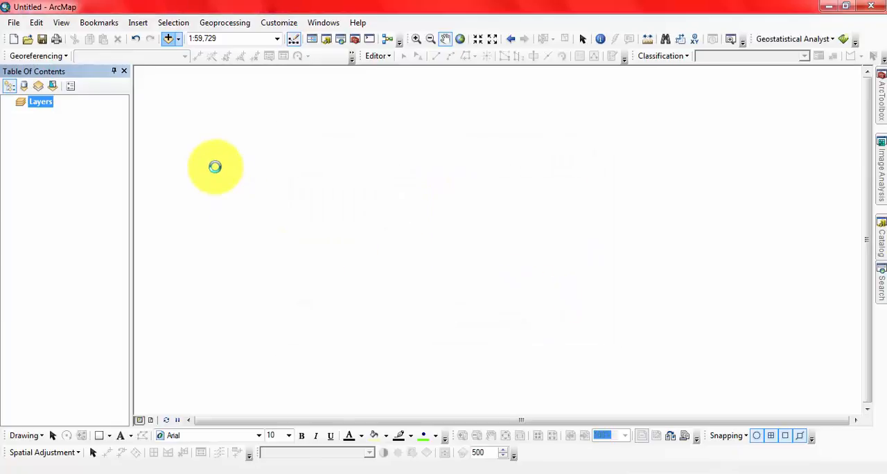
left_click_drag(393, 180, 311, 174)
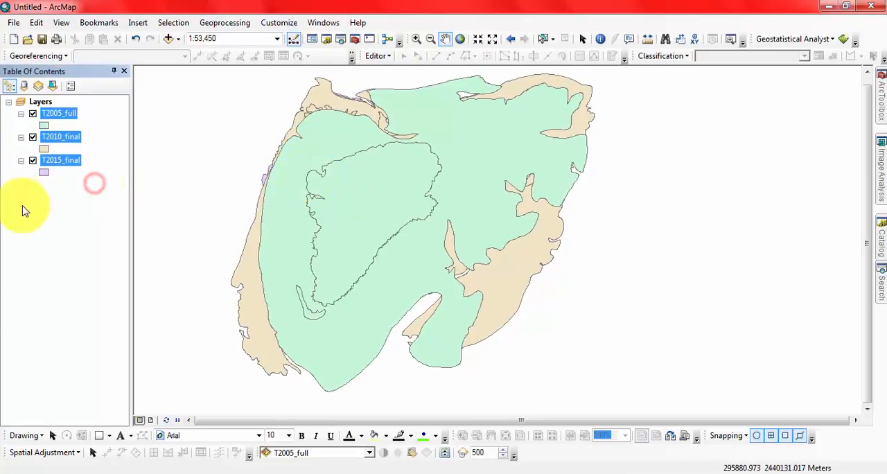
Reorder the polygon layers so T2015_final draws on top, T2010_final in the middle and T2005_full underneath
left_click(67, 238)
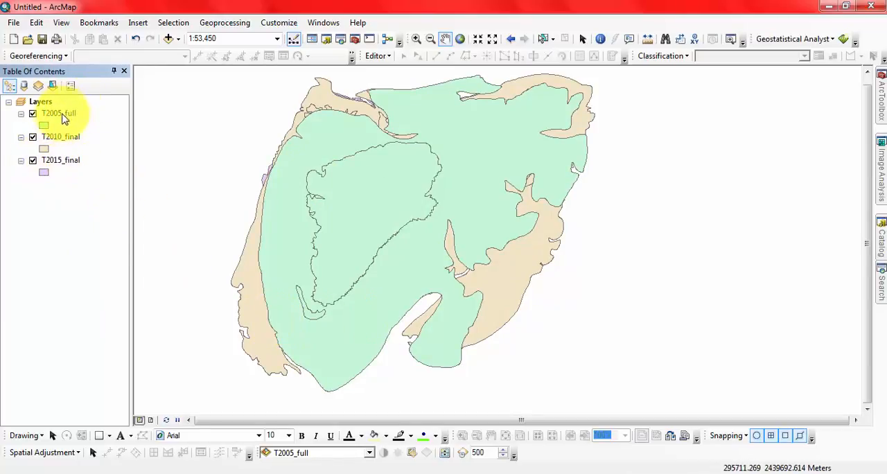
mouse_move(63, 162)
left_mouse_down()
mouse_move(59, 105)
mouse_move(65, 113)
left_mouse_up()
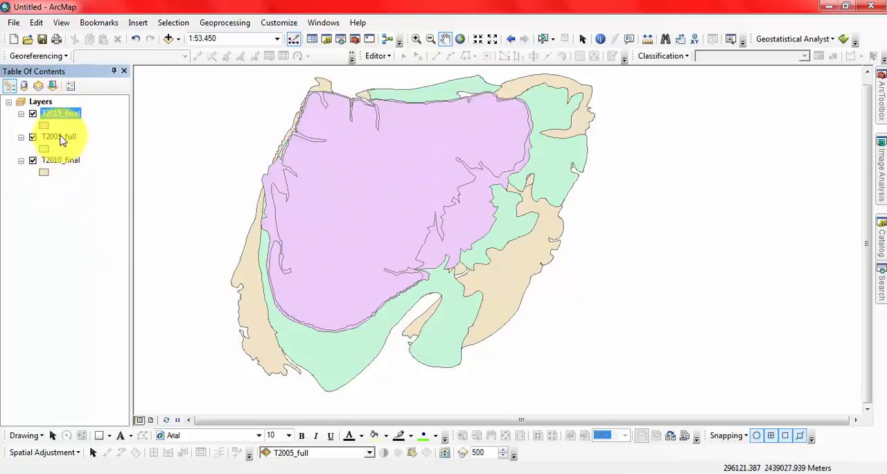
left_click_drag(61, 140, 58, 175)
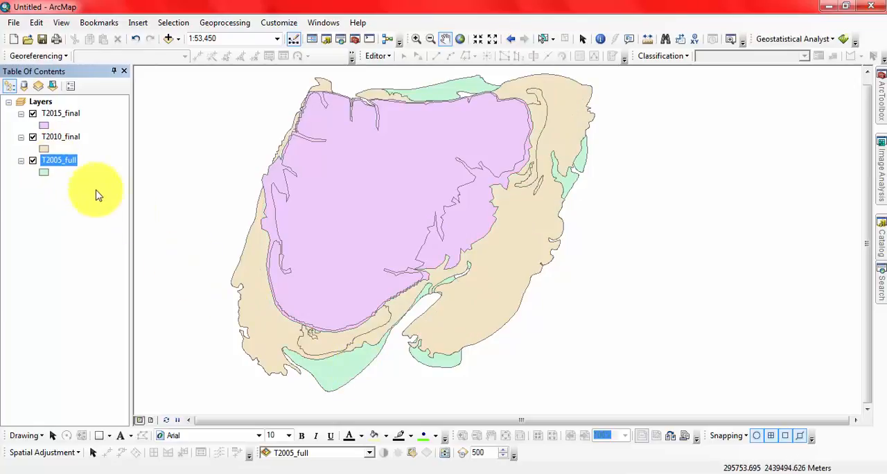
Change the T2015_final layer's symbol to the predefined dark Green fill without an outline
left_click(44, 125)
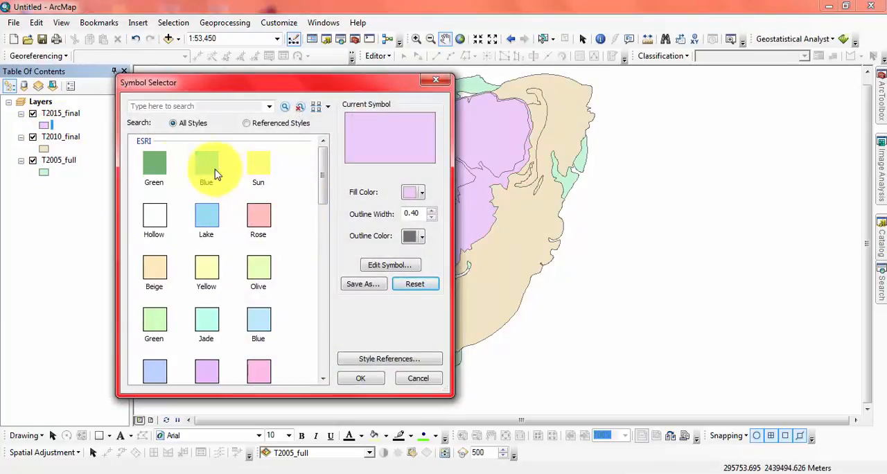
left_click(154, 163)
left_click(360, 377)
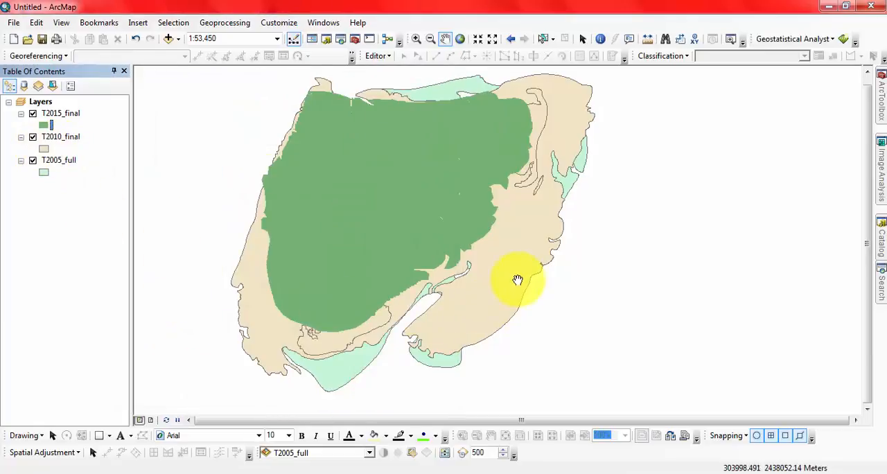
List the layers by drawing order and pan around the map to view the stacked polygons
left_click(65, 219)
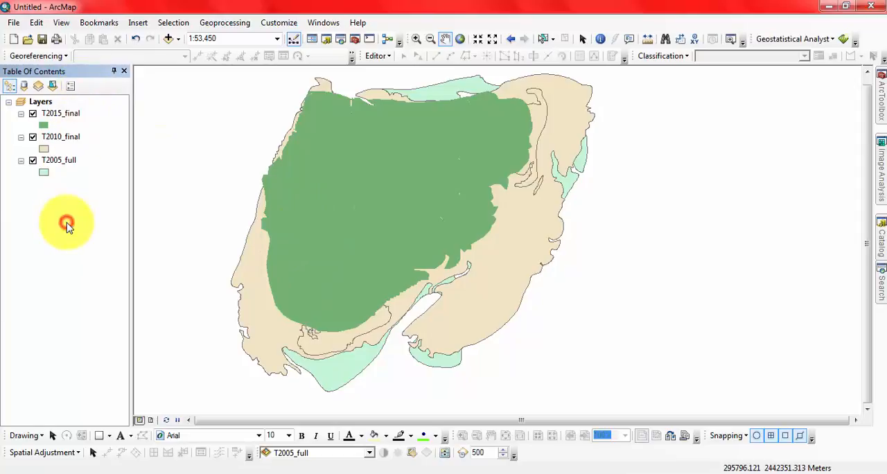
left_click(8, 86)
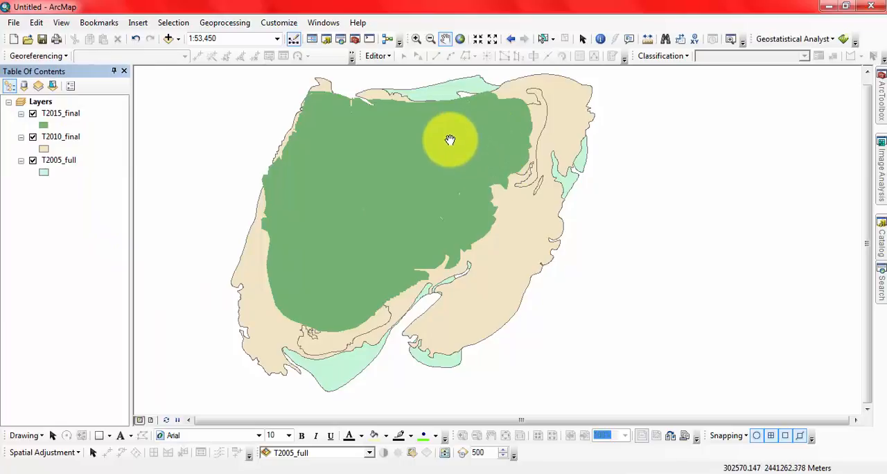
left_click_drag(459, 218, 406, 215)
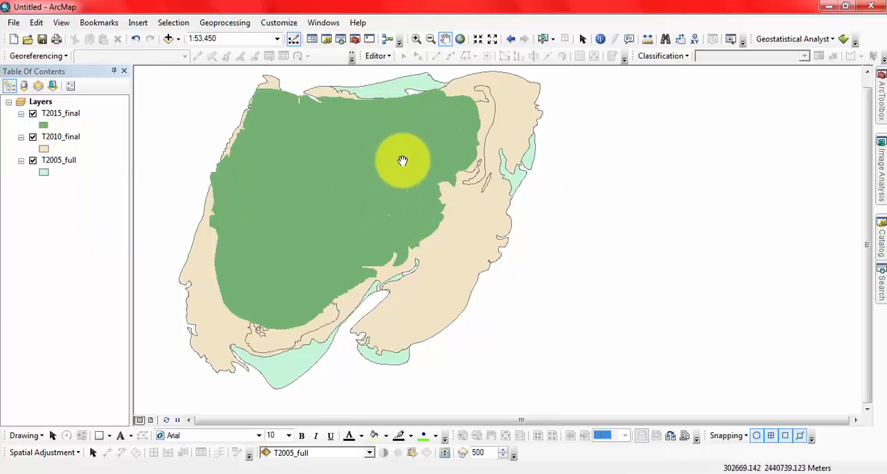
left_click_drag(403, 161, 501, 204)
left_click_drag(498, 236, 459, 199)
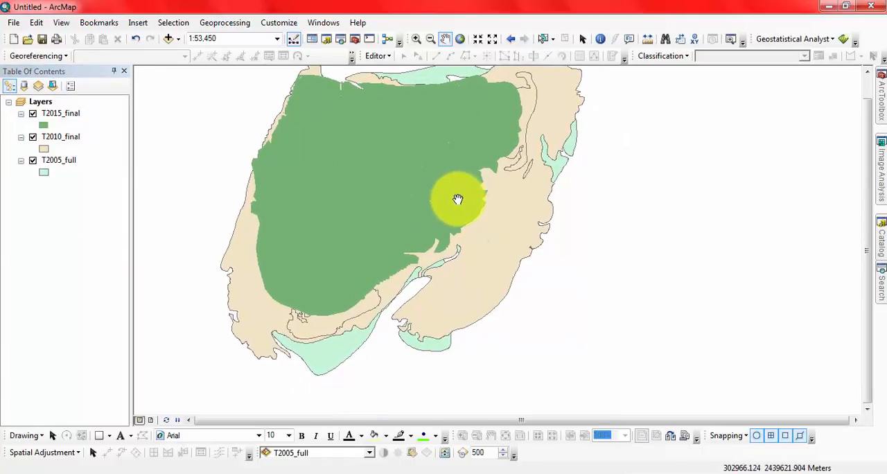
List the layers by source and add T2015_final.shp from the Domar Char folder in Dissertation Work Image
left_click(26, 84)
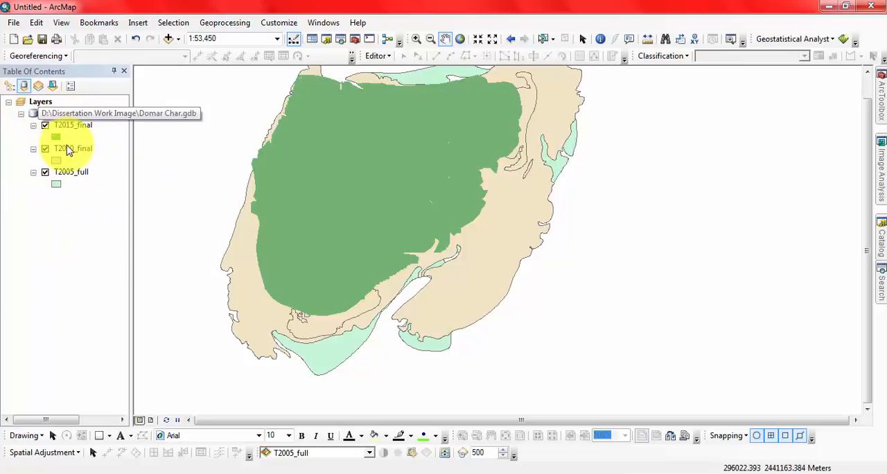
left_click(169, 40)
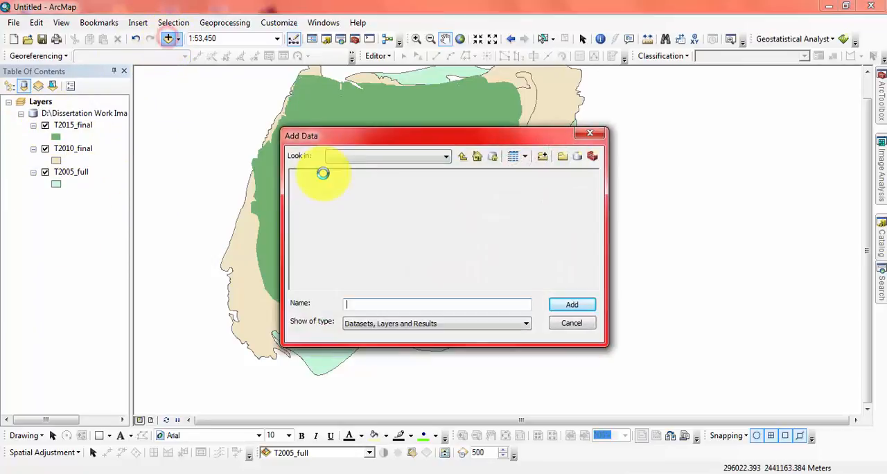
left_click(462, 157)
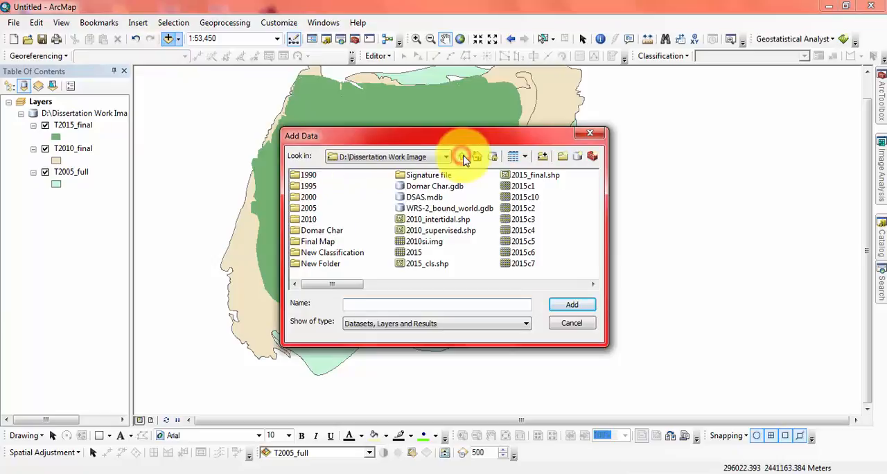
double_click(320, 231)
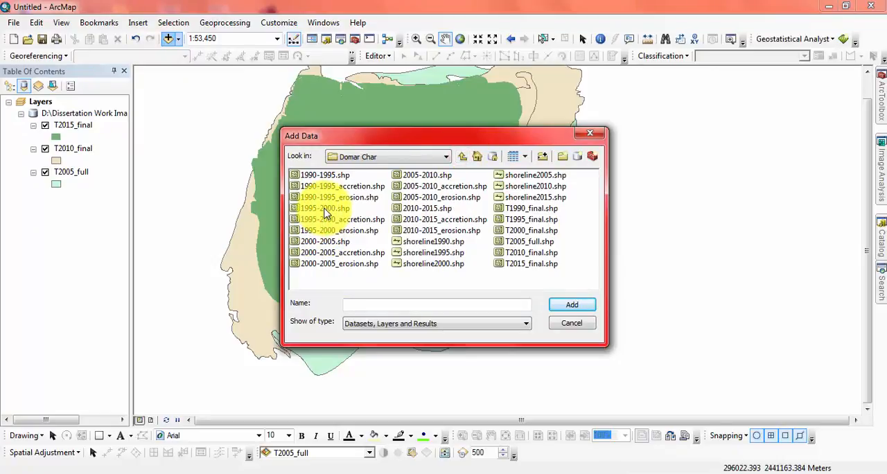
left_click(535, 264)
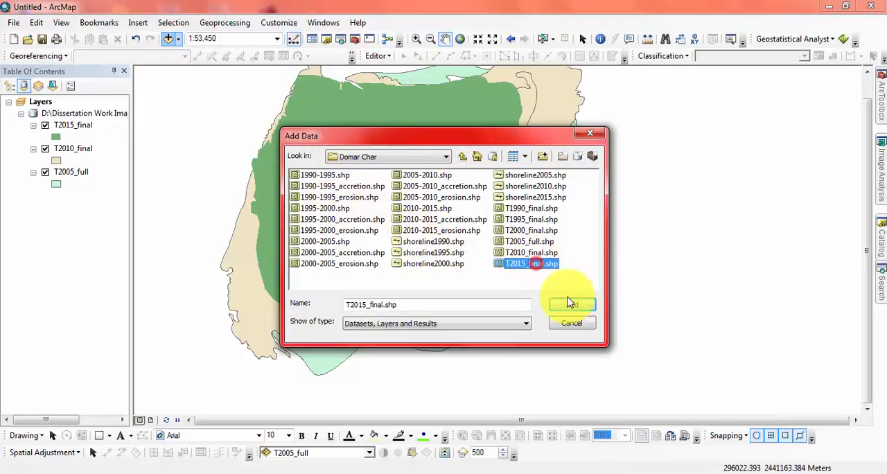
left_click(573, 311)
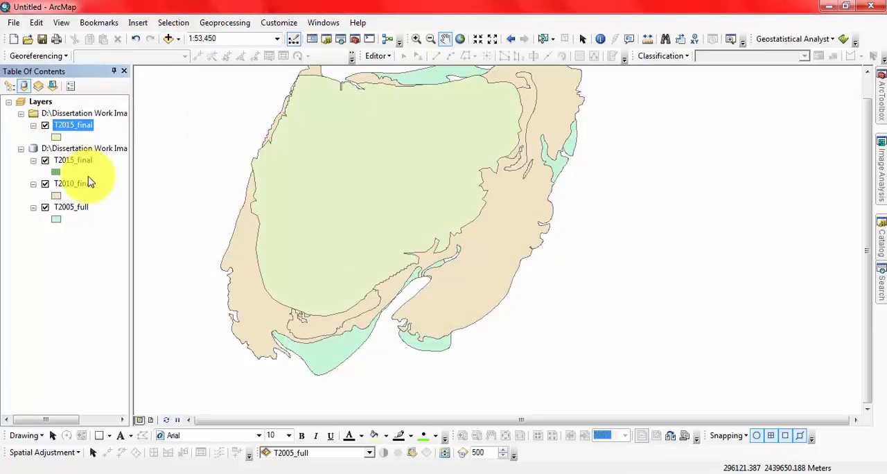
Examine the full source paths of the Domar Char folder and Domar Char.gdb groups and the layers under each
left_click(67, 125)
left_click_drag(67, 126, 90, 111)
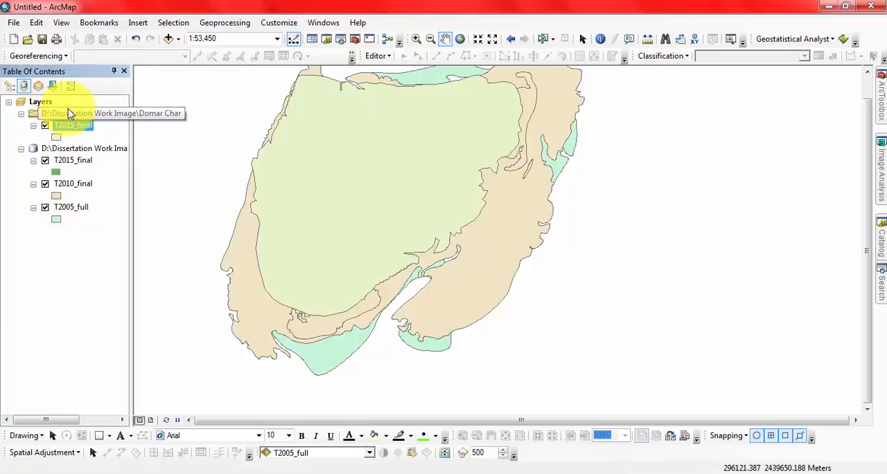
left_click(68, 113)
left_click(74, 115)
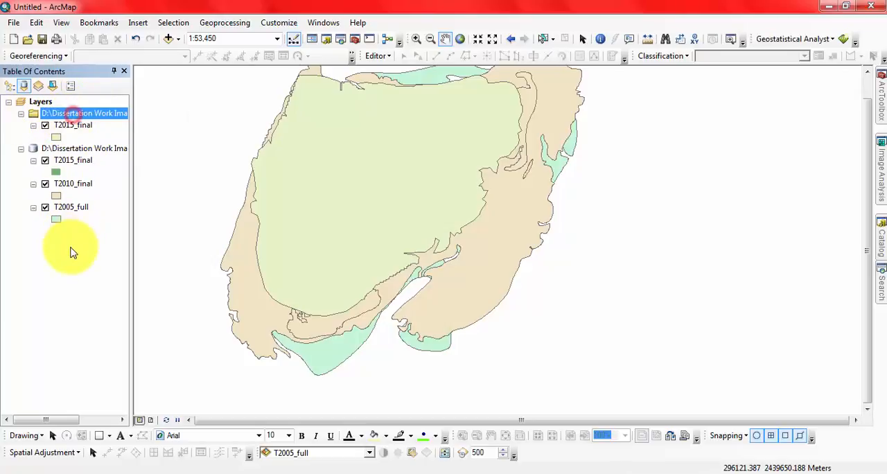
left_click(88, 113)
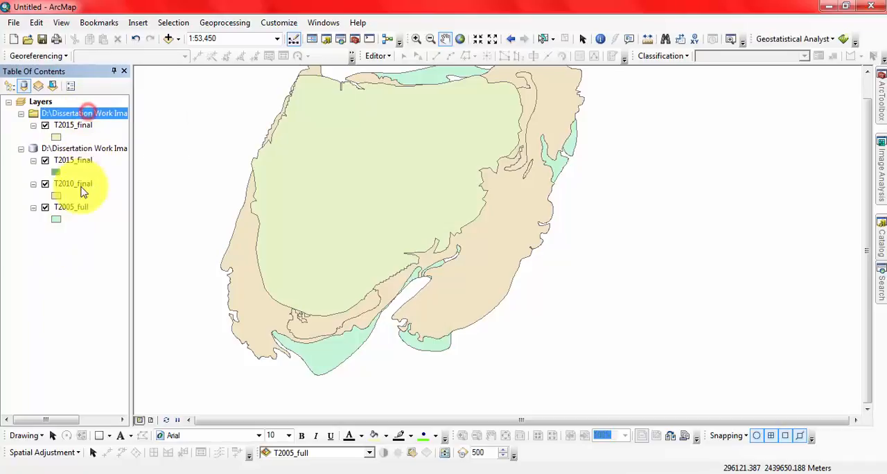
left_click(77, 149)
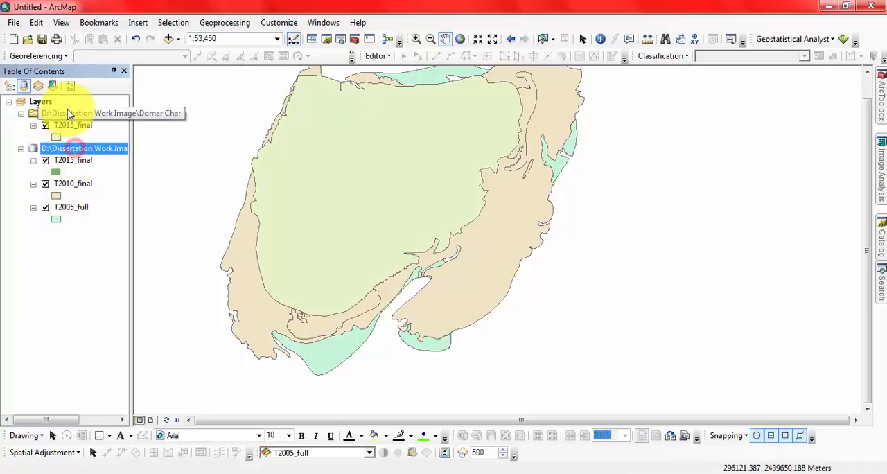
left_click(71, 154)
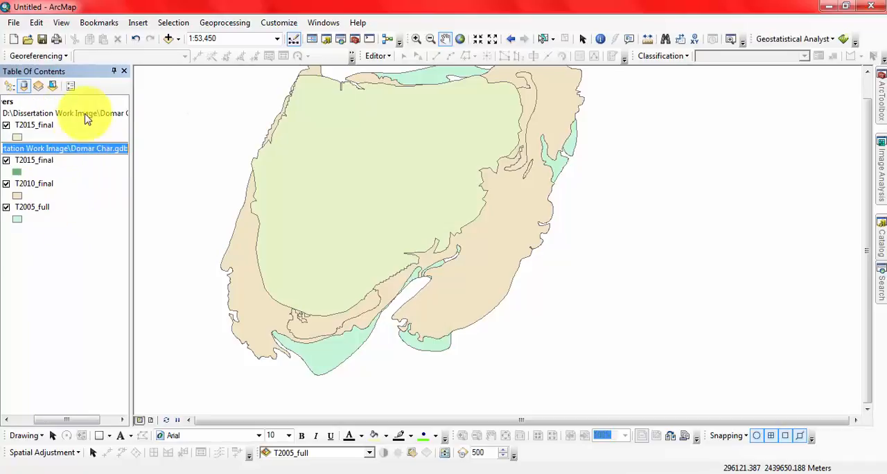
left_click_drag(35, 424, 14, 420)
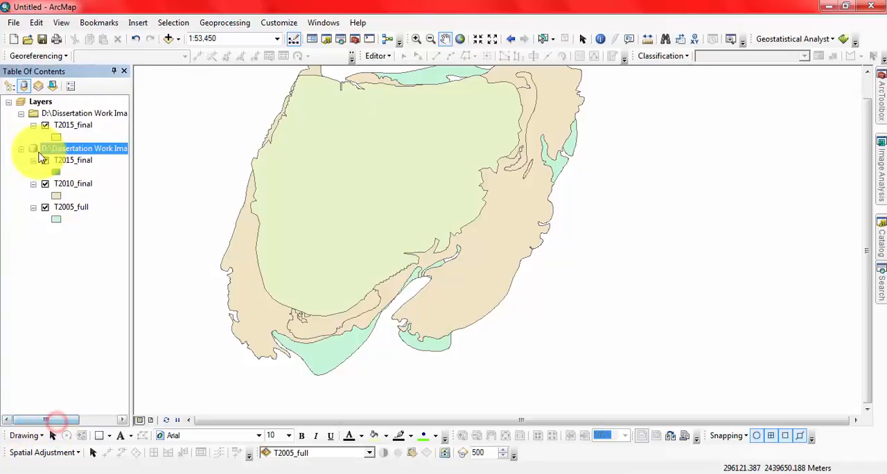
left_click(86, 116)
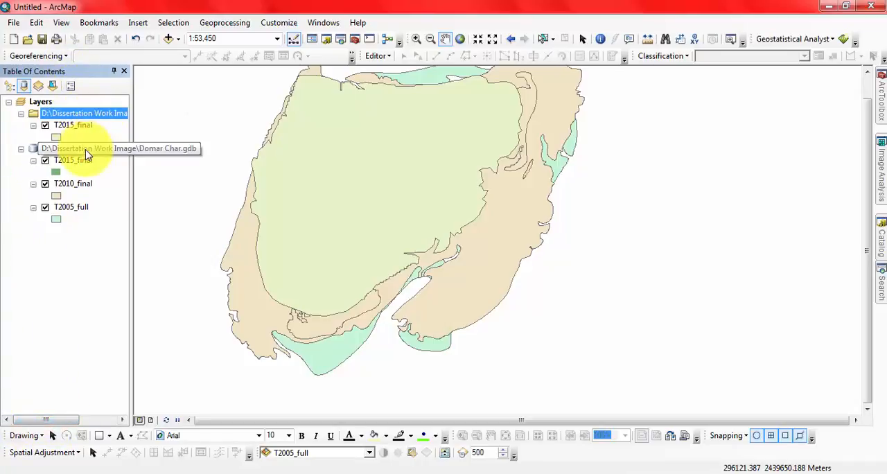
left_click(83, 146)
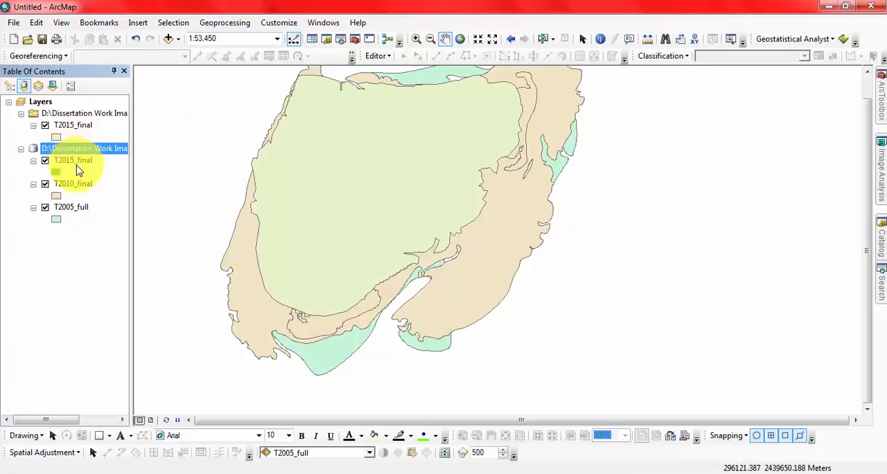
left_click_drag(73, 183, 75, 229)
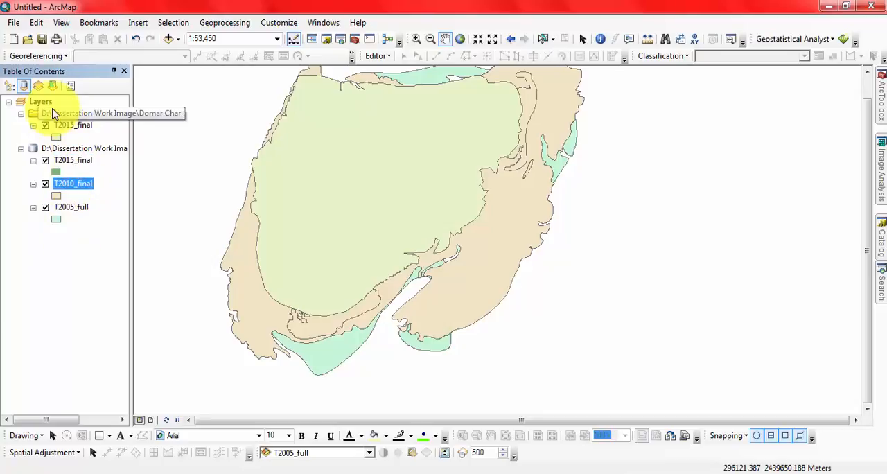
Collapse the two source groups to compare their folder and geodatabase paths, and expand both again
left_click(21, 114)
left_click(21, 125)
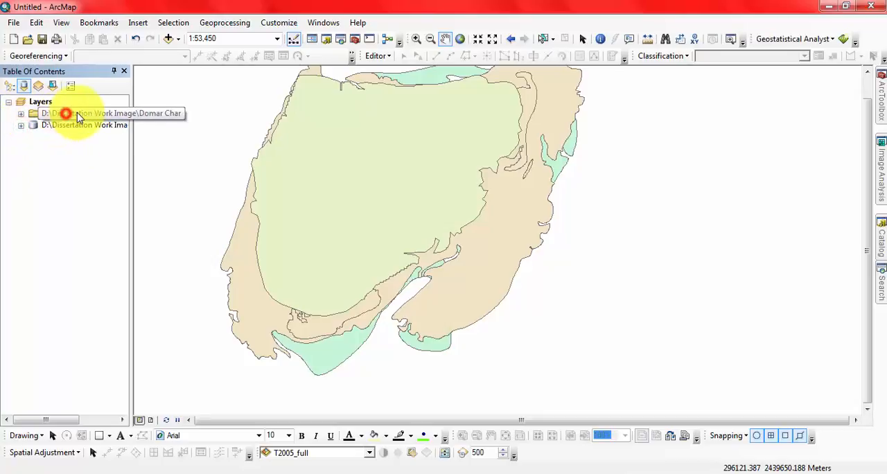
left_click(77, 112)
left_click(71, 125)
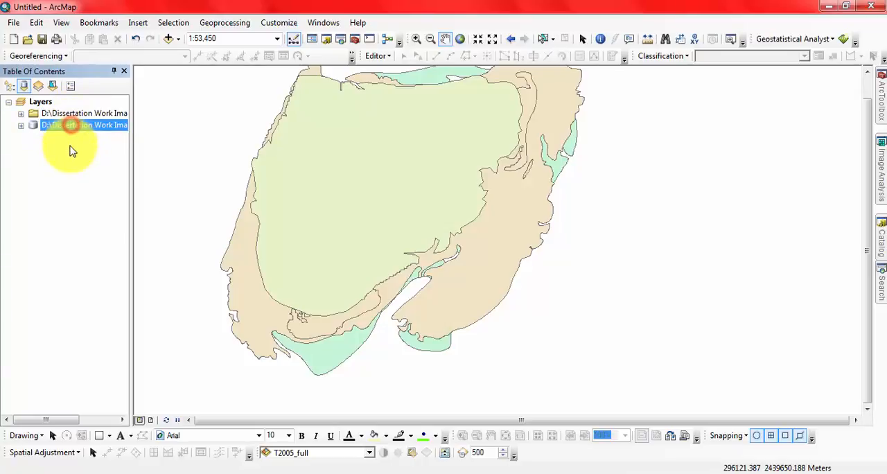
left_click(55, 127)
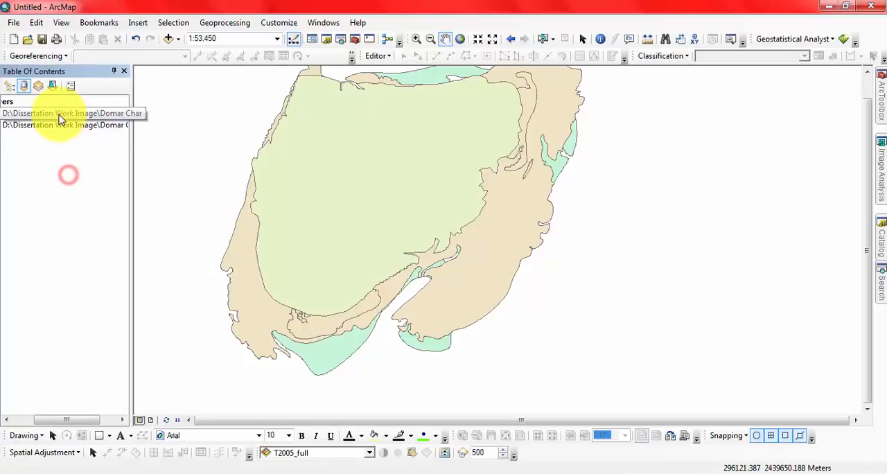
left_click(59, 113)
left_click_drag(68, 420, 47, 419)
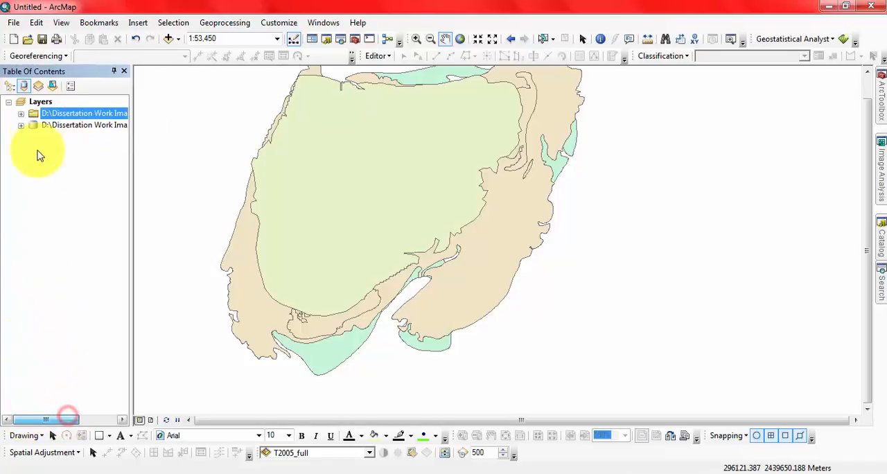
left_click(59, 113)
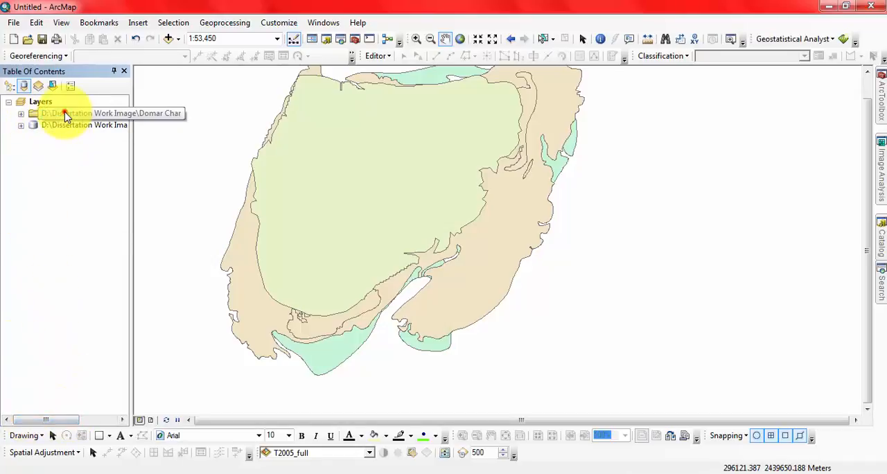
left_click(20, 125)
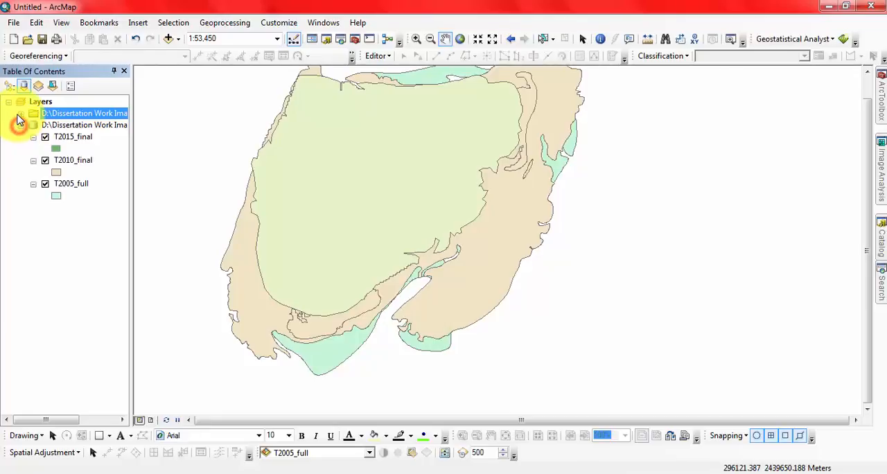
left_click(20, 112)
left_click(70, 124)
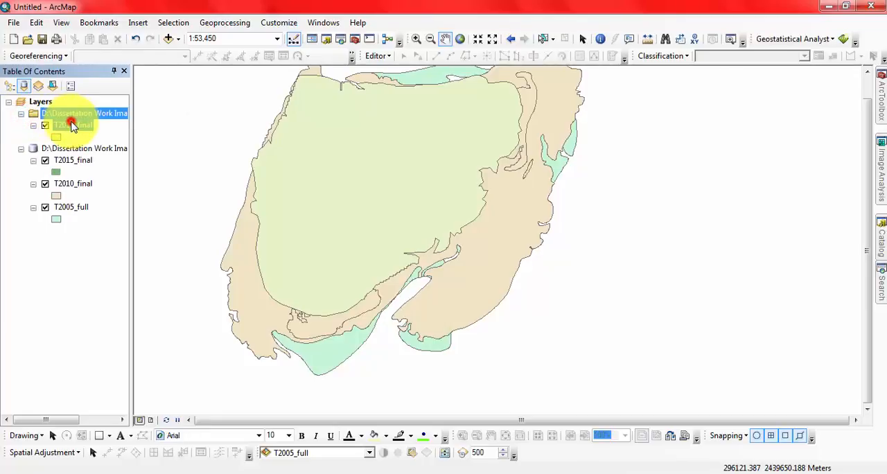
Remove the Domar Char folder source group with its T2015_final shapefile layer from the map
left_click_drag(64, 160, 23, 103)
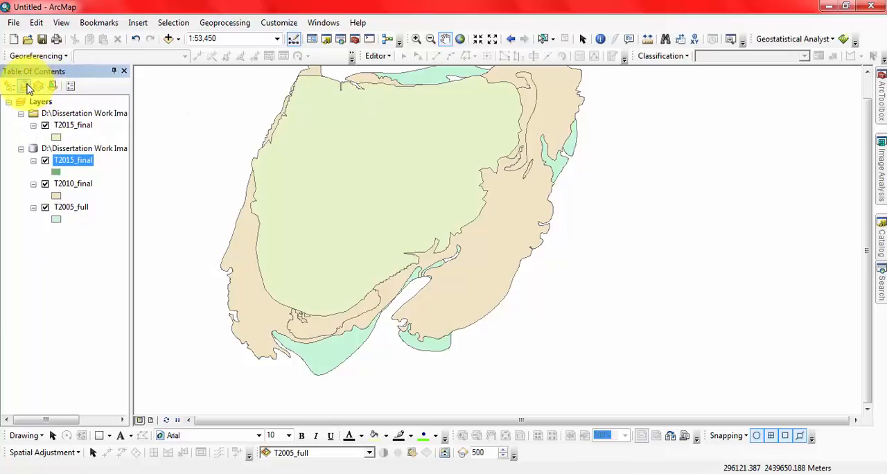
right_click(72, 114)
left_click(104, 122)
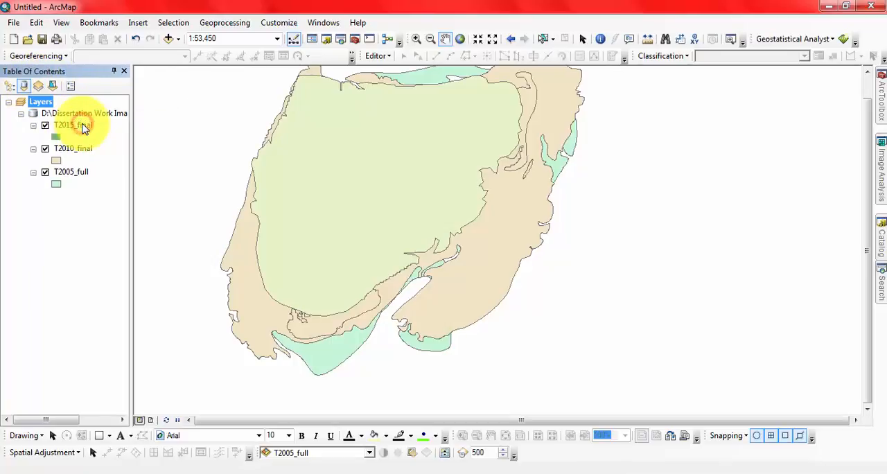
List the layers by visibility and pan the map to bring all the polygons fully into view
left_click(38, 86)
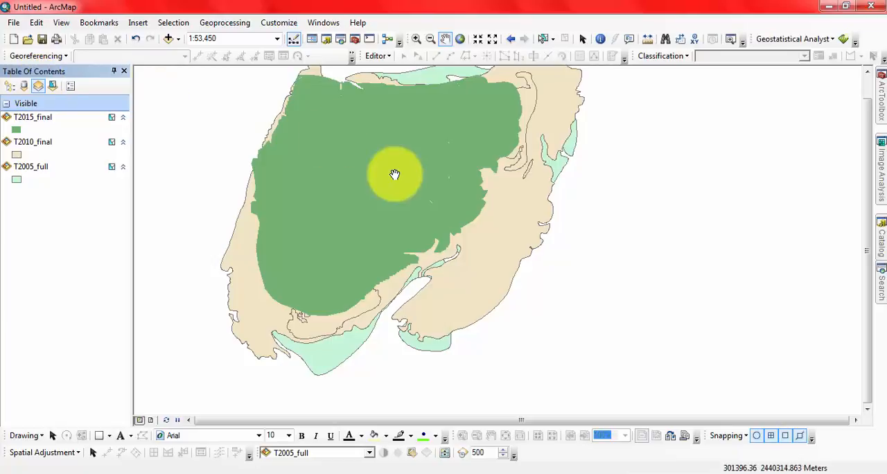
left_click_drag(395, 173, 420, 203)
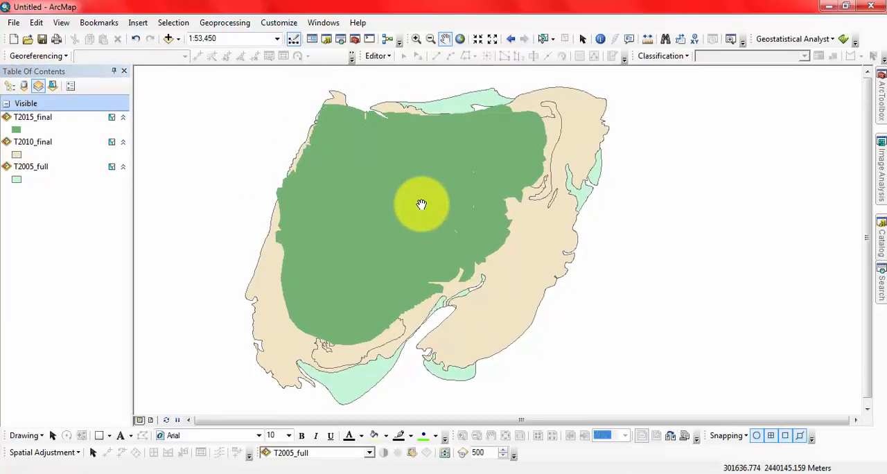
Turn off the T2005_full and T2010_final layers in the drawing-order list and group the layers by visibility again
left_click(7, 85)
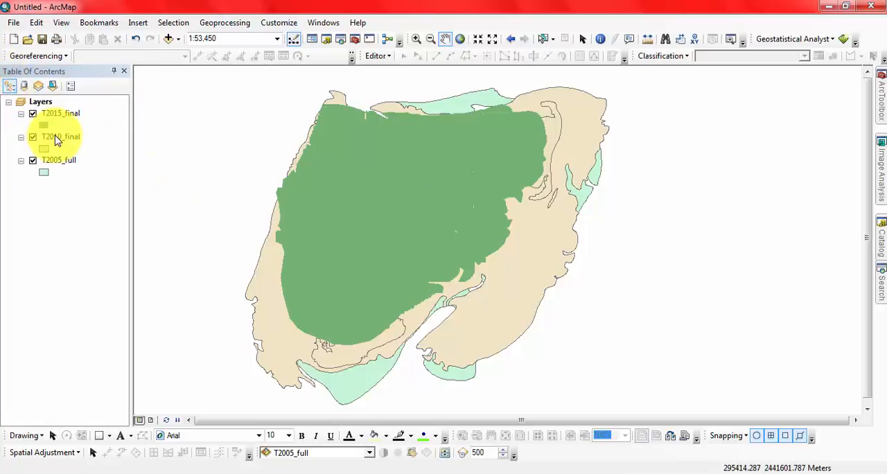
left_click(33, 160)
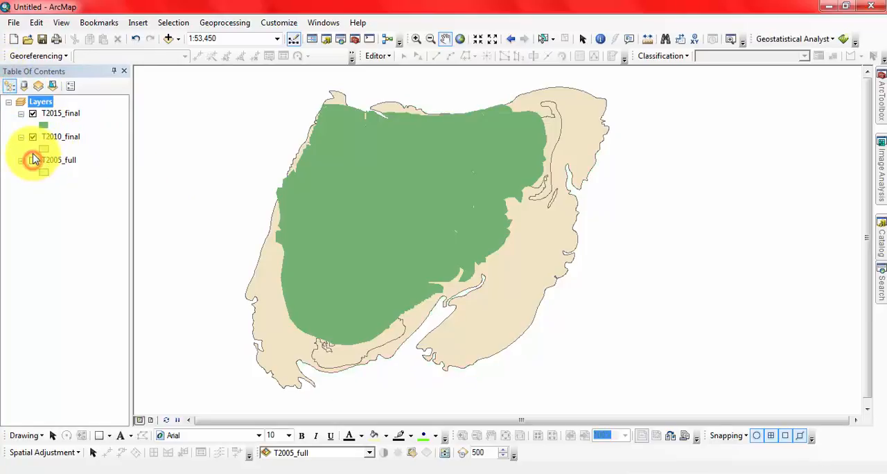
left_click(33, 138)
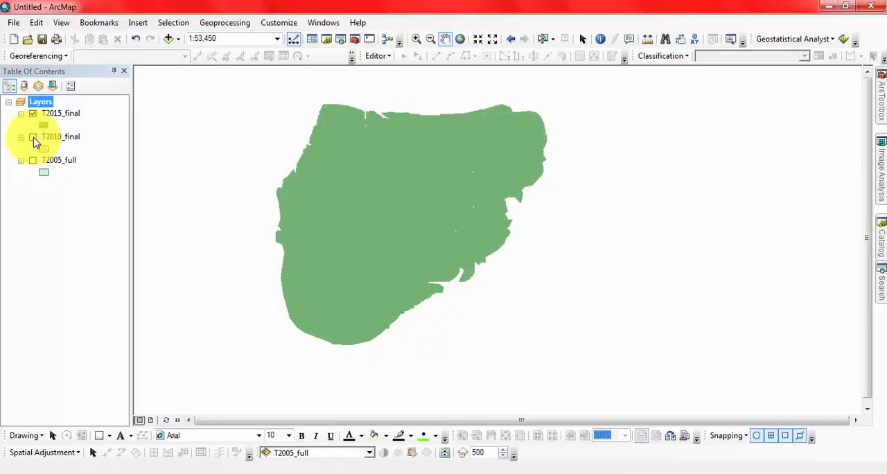
left_click(38, 85)
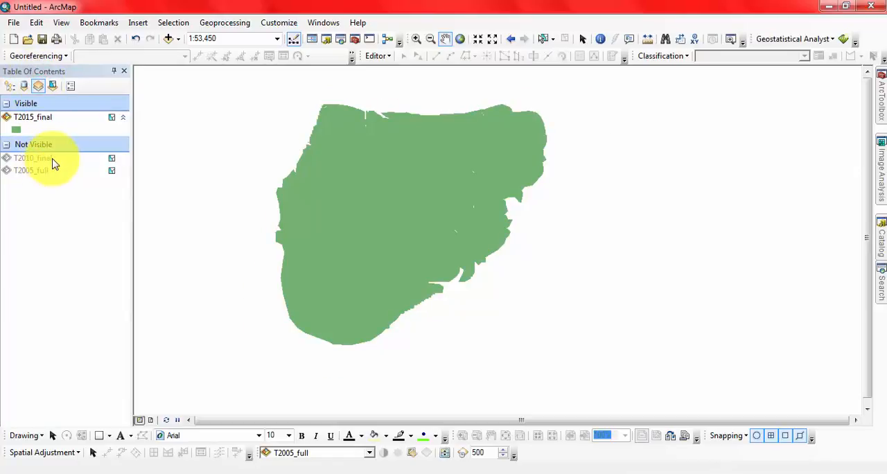
left_click(113, 159)
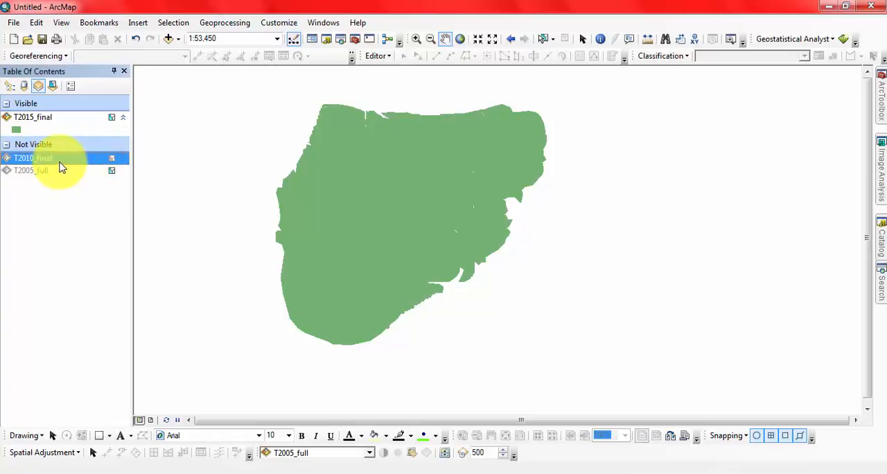
Try the selectable toggles of T2005_full and T2010_final, and collapse and re-expand the T2015_final symbol
left_click(112, 171)
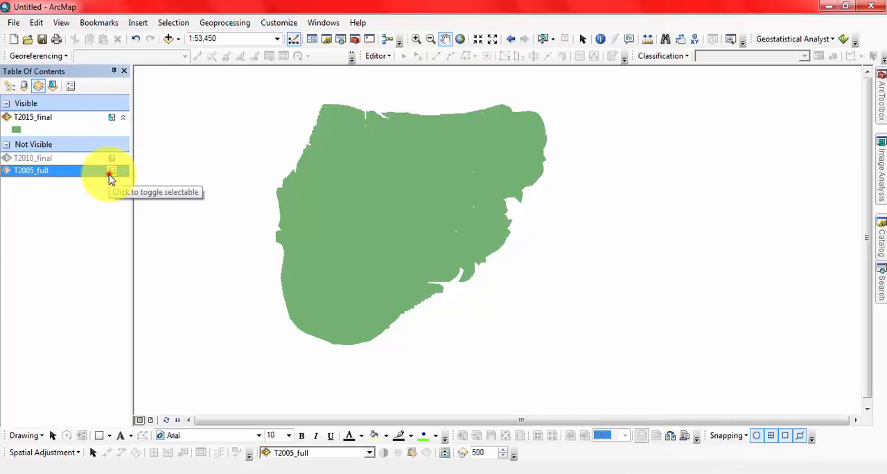
left_click(111, 159)
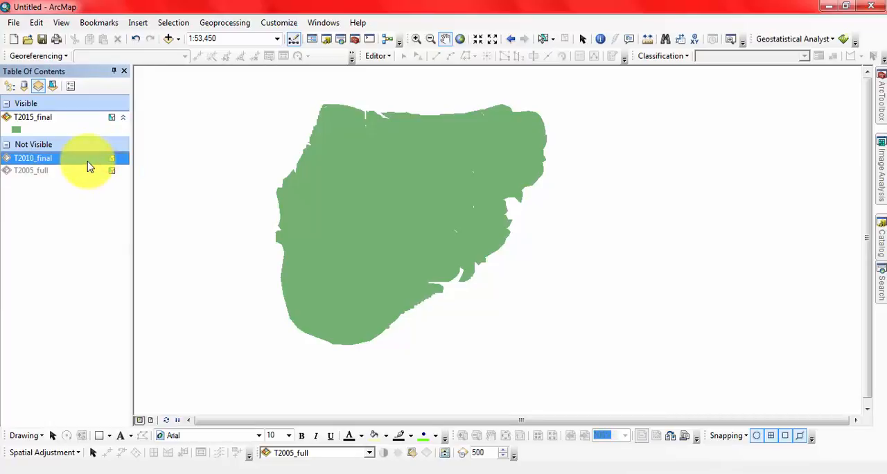
right_click(87, 164)
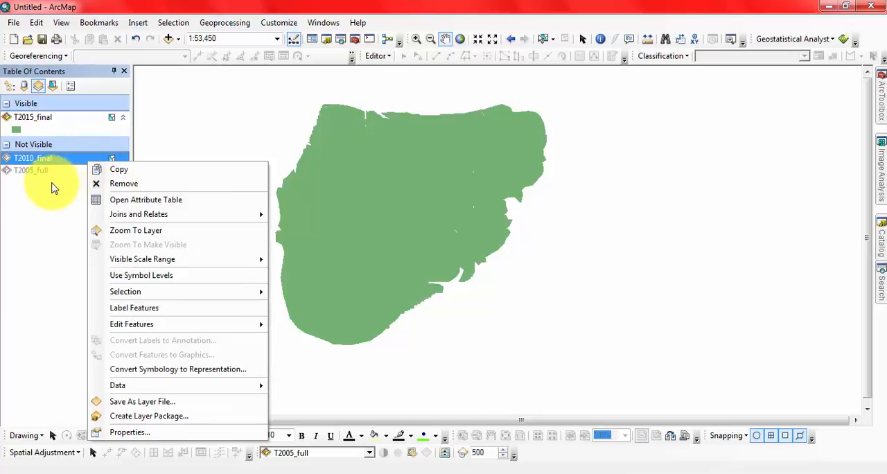
left_click(50, 187)
left_click(123, 118)
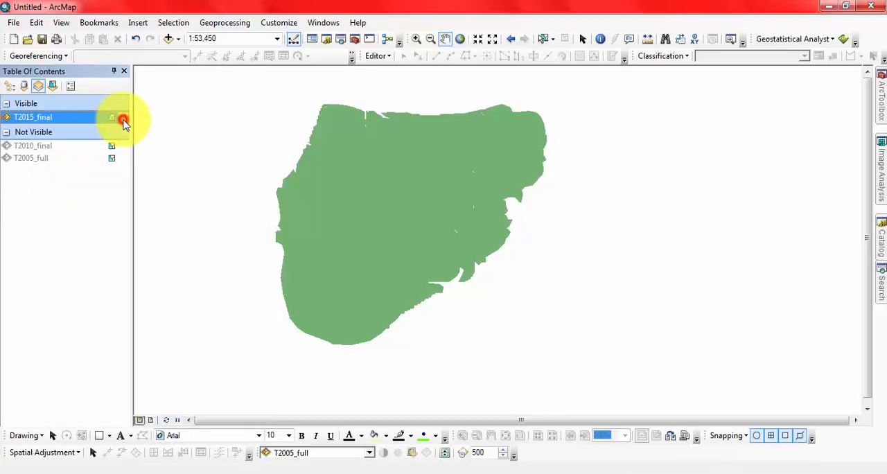
left_click(123, 117)
Turn on T2010_final in the visibility list, and turn off T2015_final and T2010_final to empty the map
mouse_move(54, 161)
left_mouse_down()
mouse_move(54, 124)
mouse_move(24, 170)
mouse_move(36, 159)
mouse_move(8, 167)
left_mouse_up()
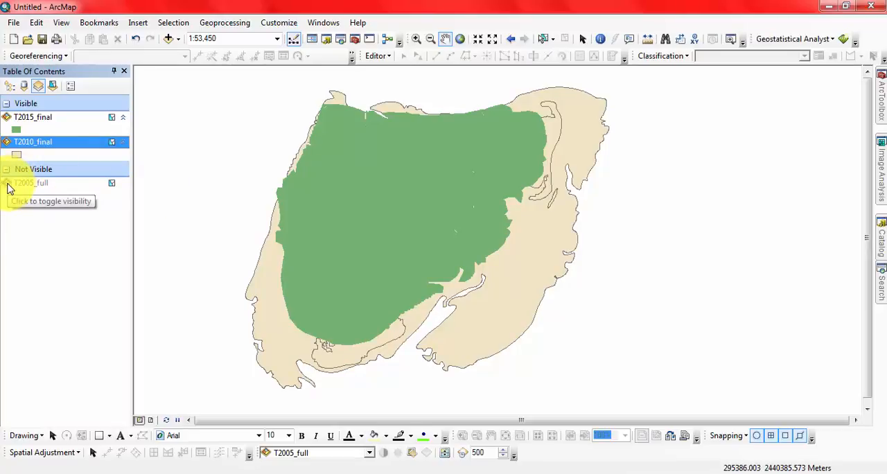
left_click(6, 119)
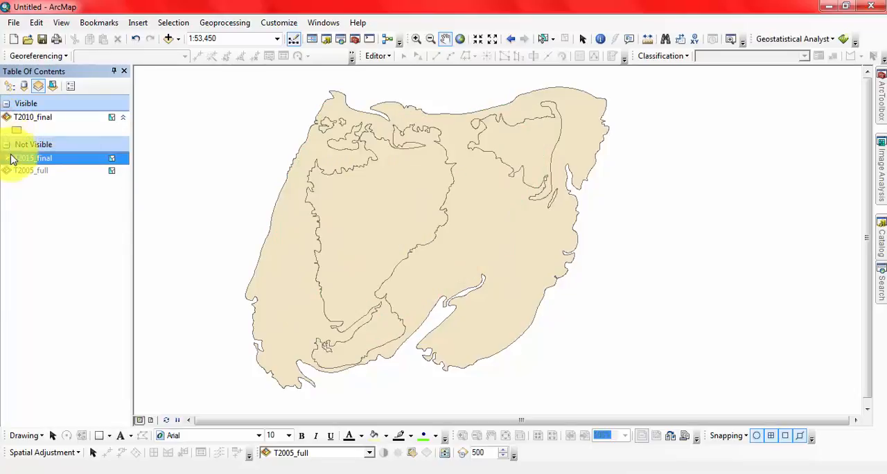
left_click(7, 119)
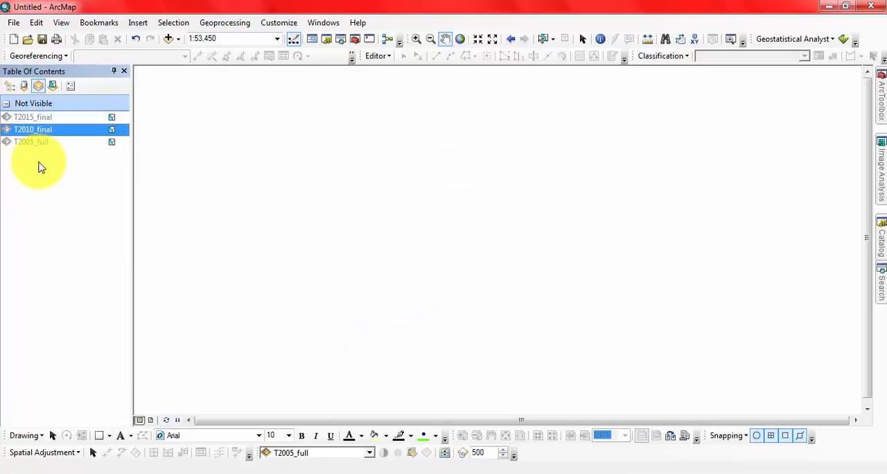
left_click(38, 162)
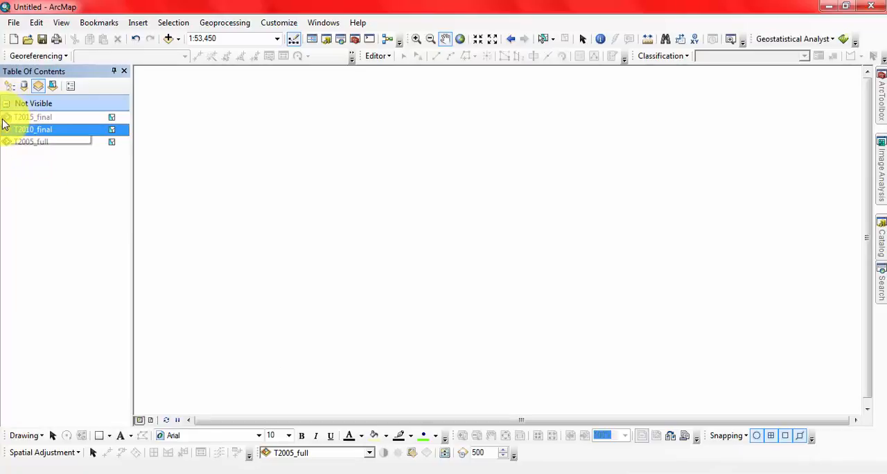
Turn on the T2015_final, T2010_final and T2005_full layers in the visibility list
left_click(6, 119)
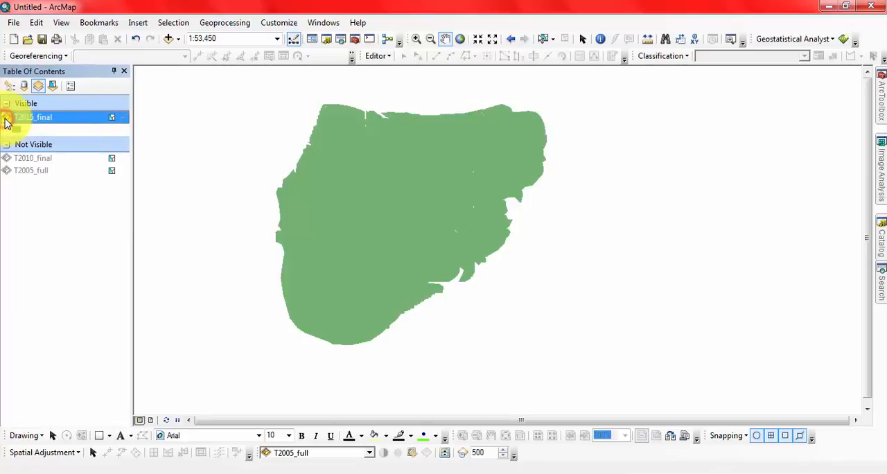
left_click(7, 158)
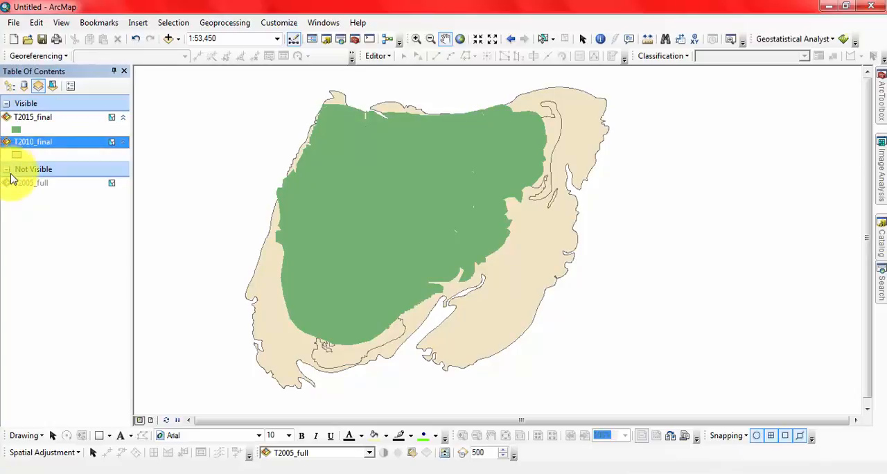
left_click(6, 183)
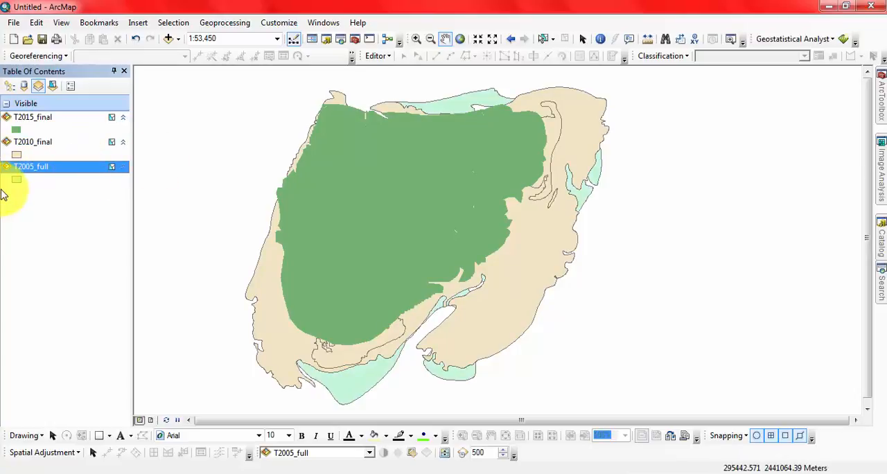
List the layers by selection and select T2010_final and T2005_full polygons at several spots outside the green area
left_click(53, 86)
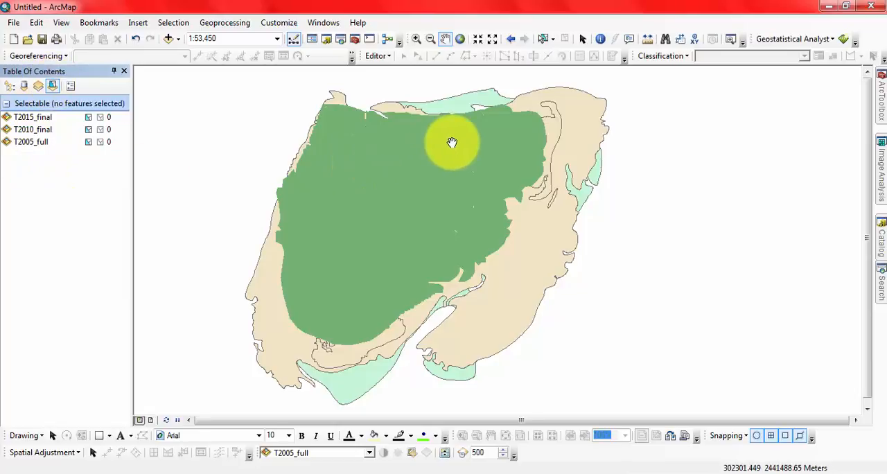
left_click(543, 41)
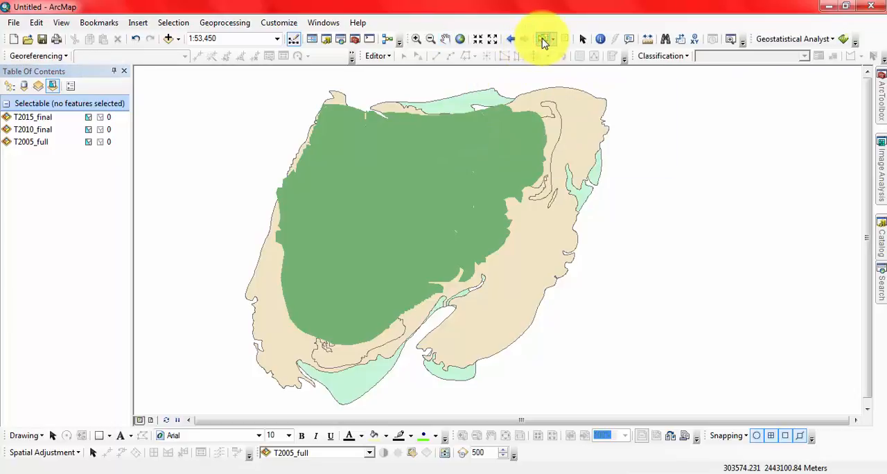
left_click(573, 125)
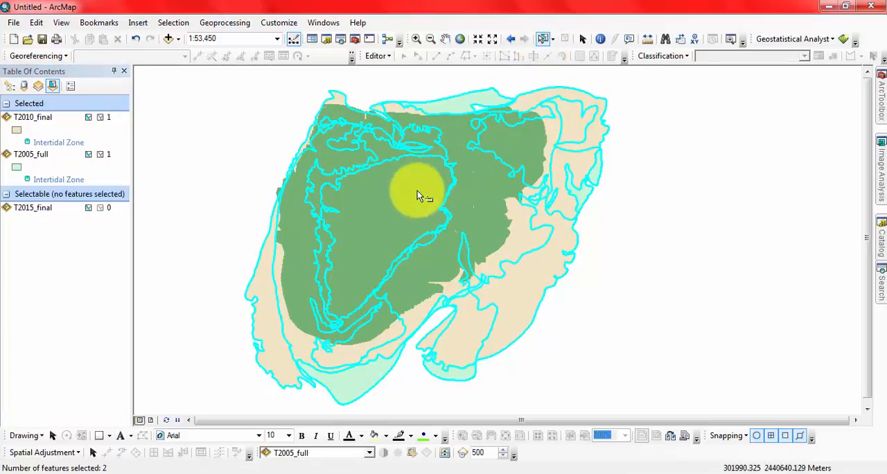
left_click(346, 386)
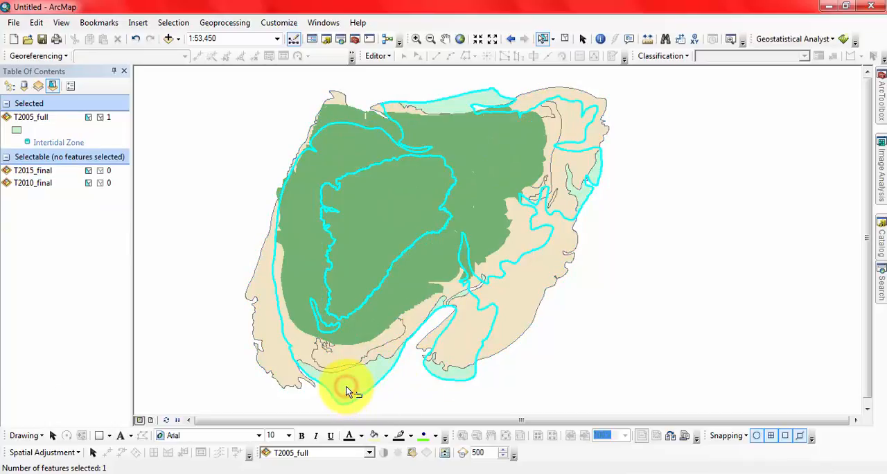
left_click(274, 343)
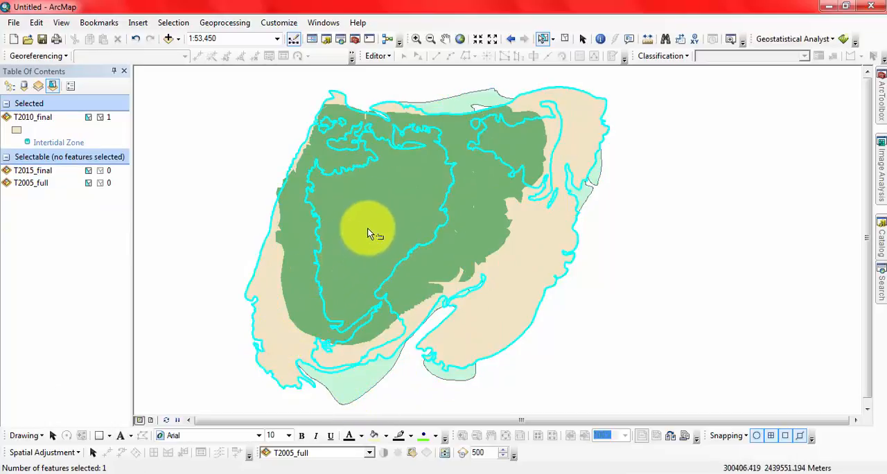
Select the overlapping polygons of all three layers at two spots inside the green area, and clear the selection
left_click(468, 213)
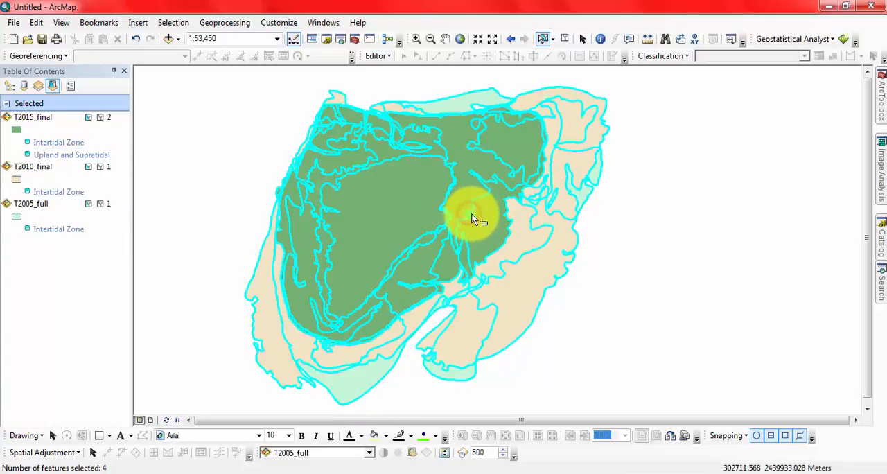
left_click(397, 189)
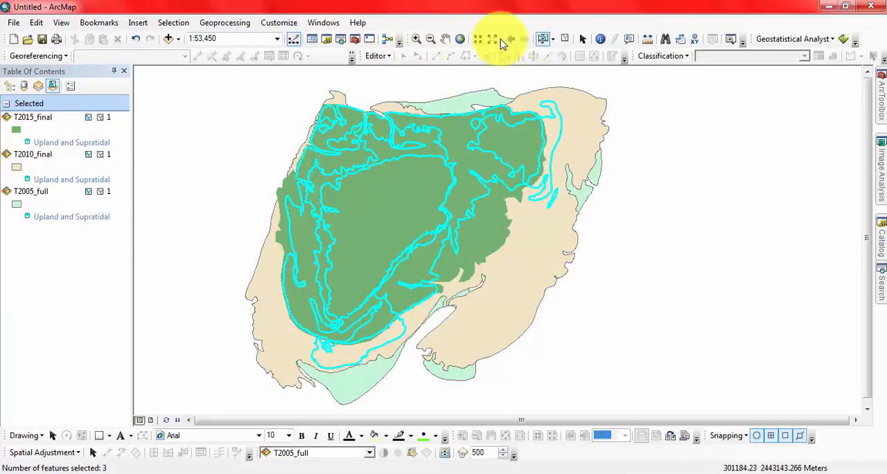
left_click(562, 39)
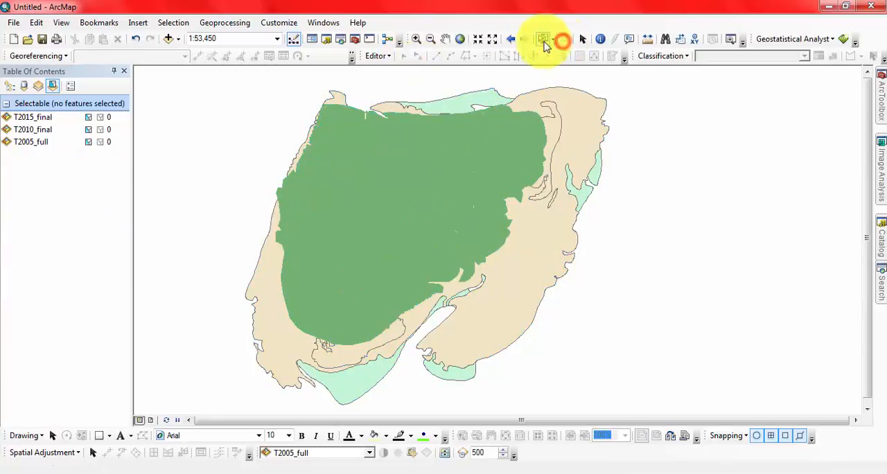
Make T2015_final not selectable and select the overlapping polygons at two spots inside its green area
left_click(88, 118)
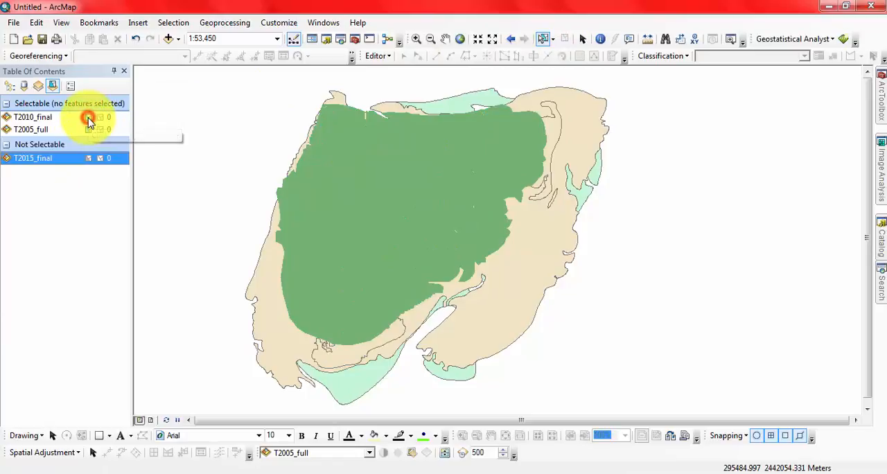
left_click(17, 159)
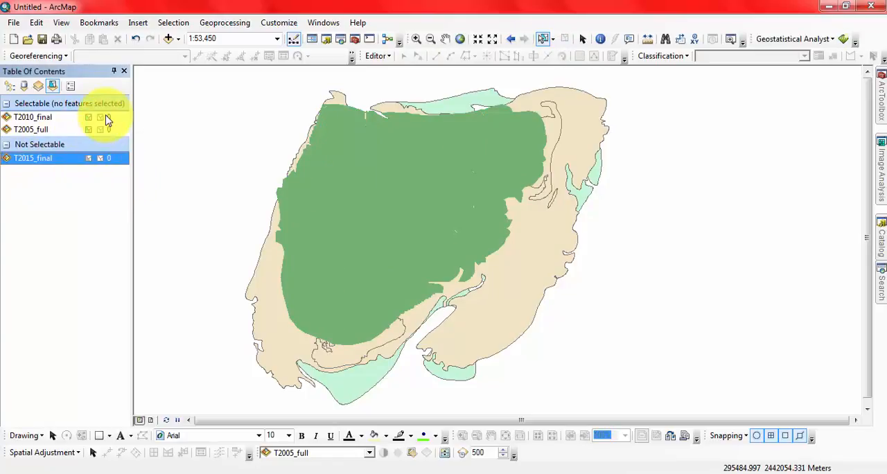
left_click(395, 192)
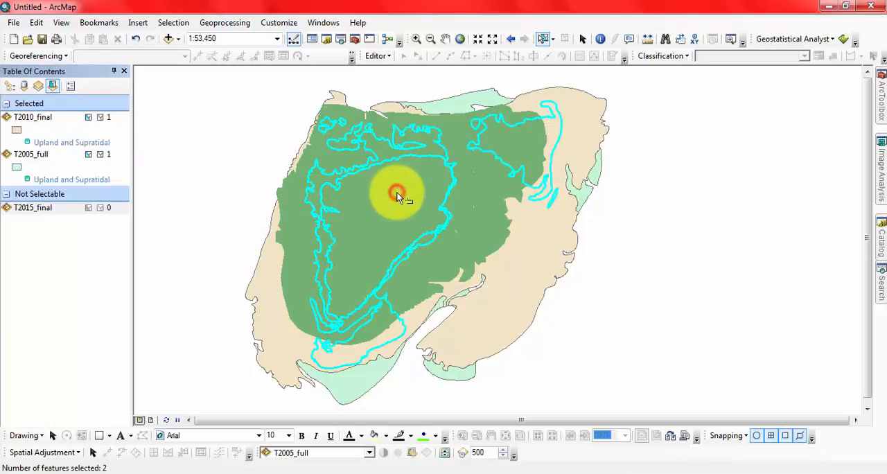
left_click(293, 202)
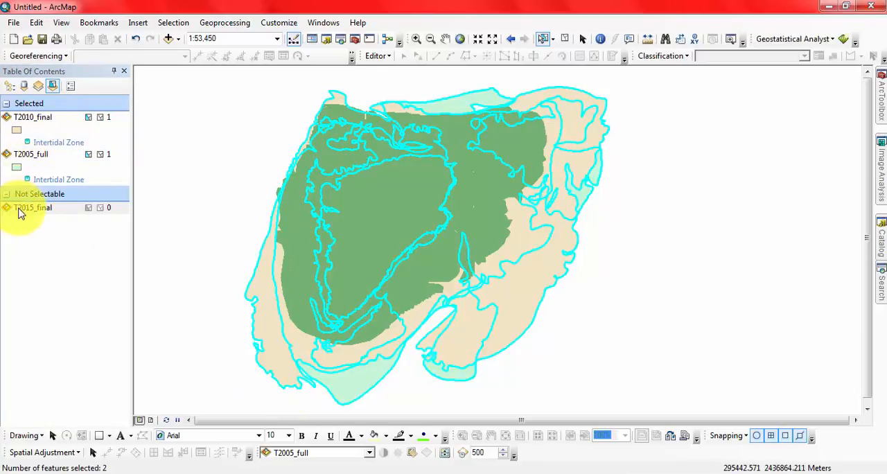
Make T2015_final selectable and T2010_final and T2005_full not selectable, and clear the selected features
left_click(88, 207)
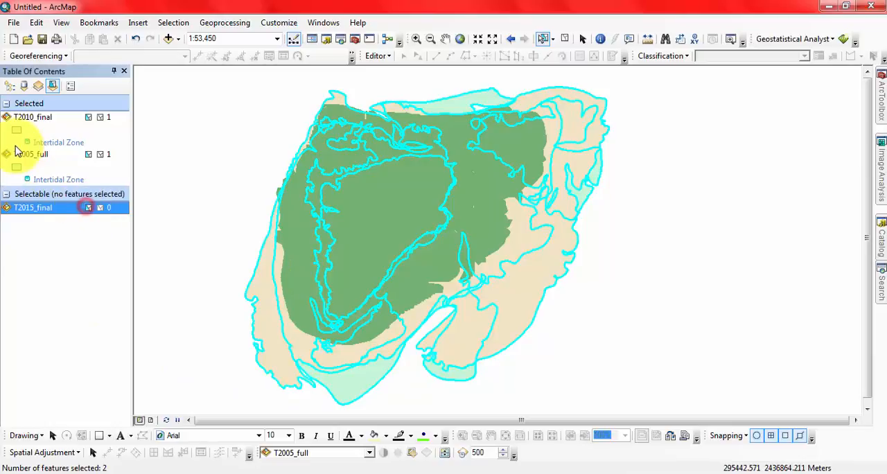
left_click(88, 116)
left_click(88, 153)
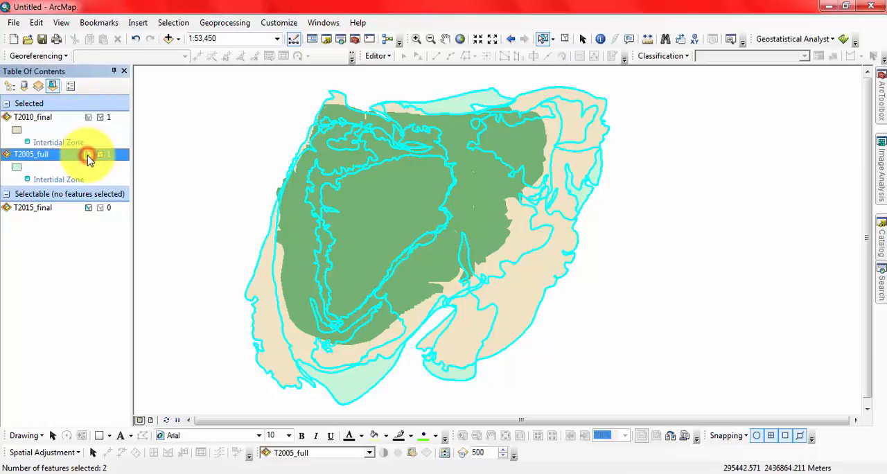
left_click(70, 142)
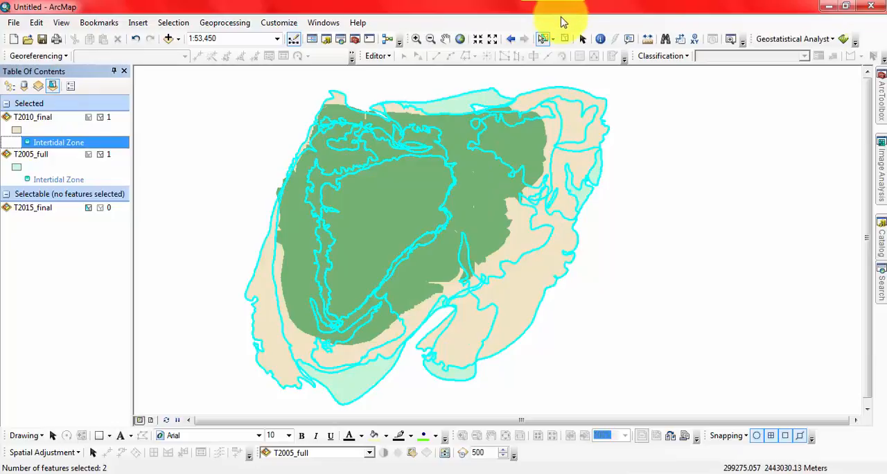
left_click(564, 39)
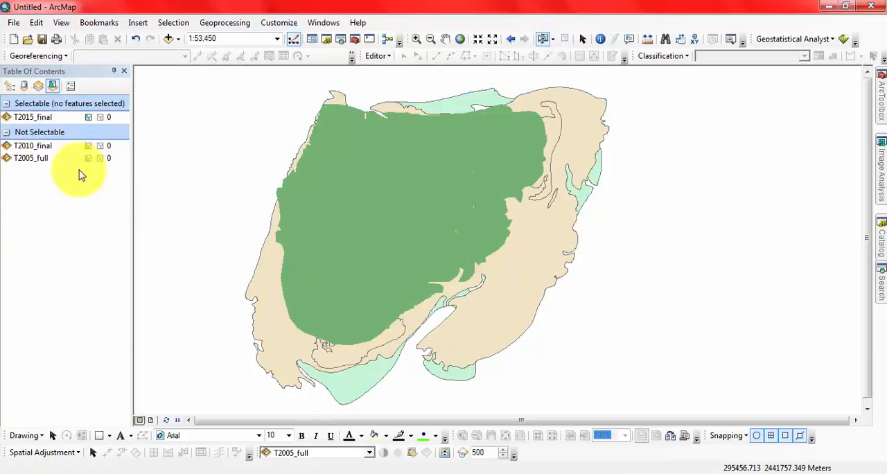
Try to select the non-selectable T2010_final and T2005_full polygons at several spots around the green area
left_click(511, 298)
left_click(453, 371)
left_click(353, 383)
left_click(274, 345)
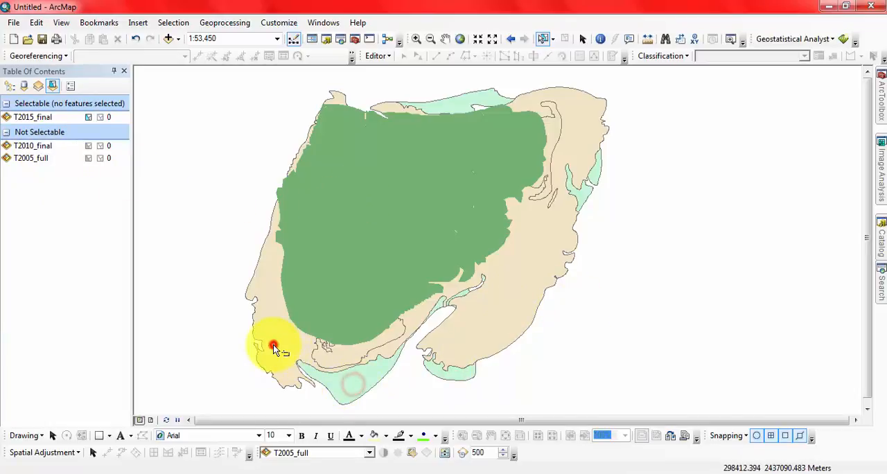
left_click(267, 292)
left_click(568, 96)
left_click(539, 244)
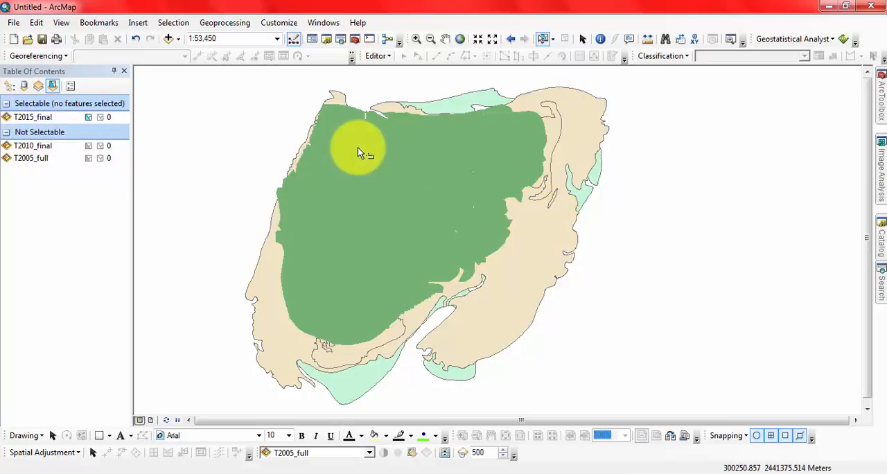
Select the Upland and Supratidal and the Intertidal Zone polygons of T2015_final in turn on the map
left_click(396, 217)
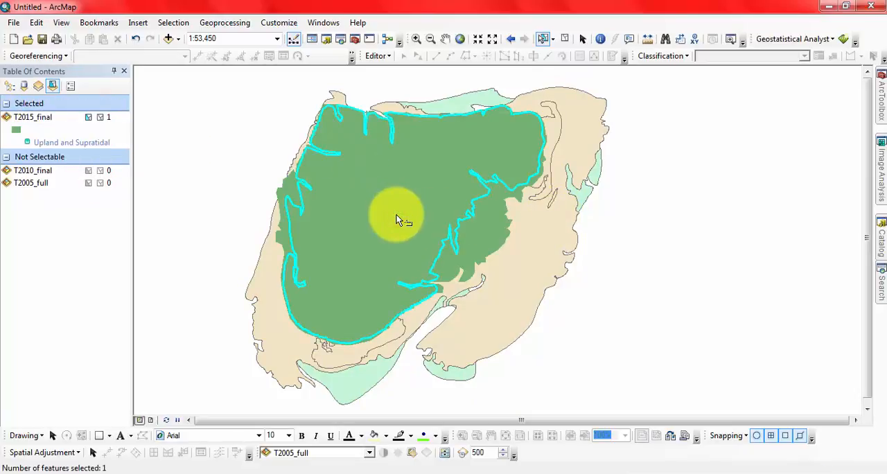
left_click(292, 186)
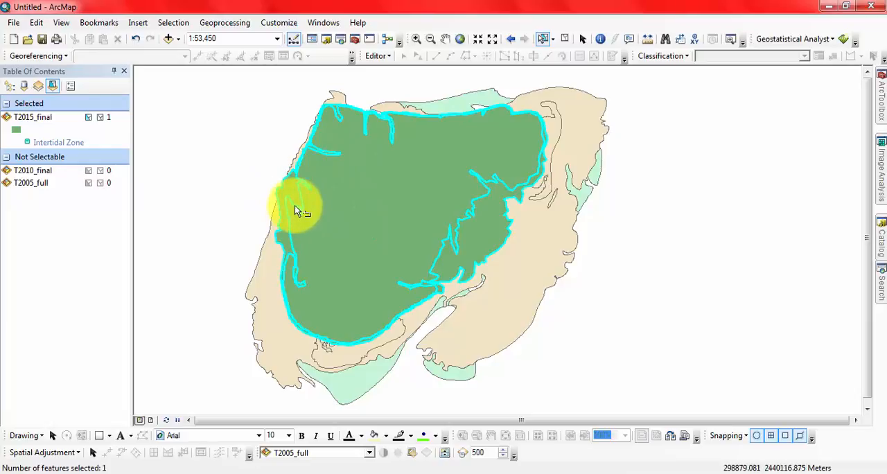
left_click(355, 235)
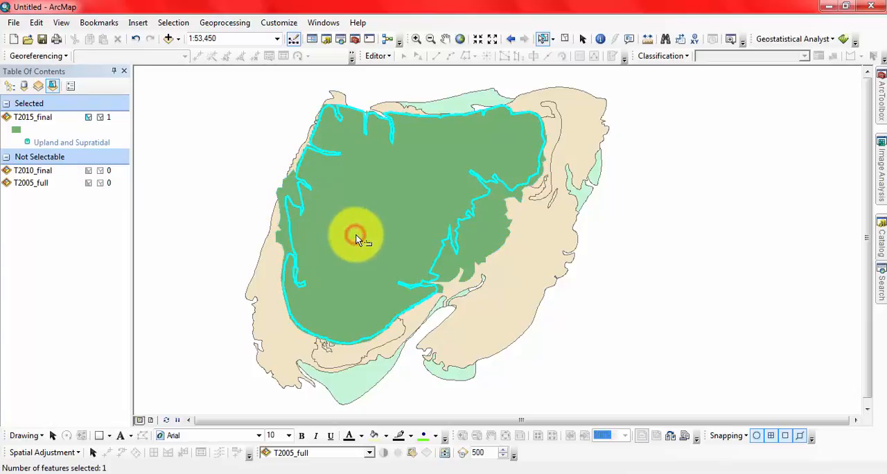
left_click(405, 158)
left_click(480, 223)
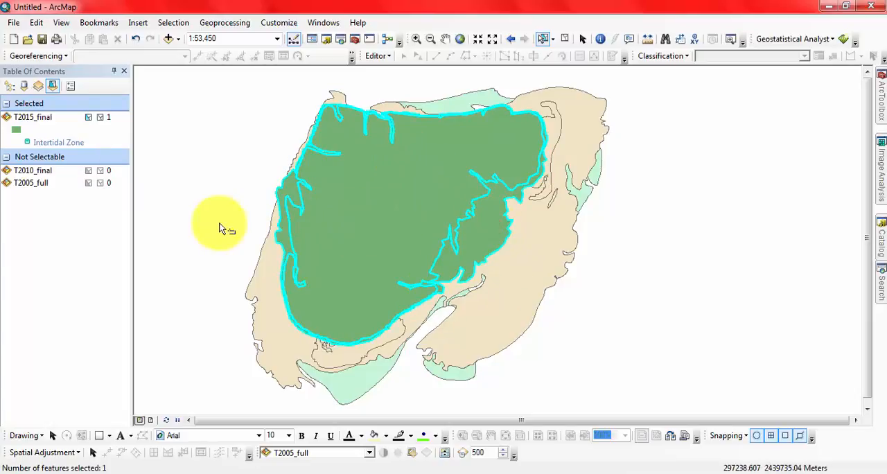
Deselect the T2015_final polygon by trying to select the T2010_final and T2005_full polygons south of it
left_click(290, 343)
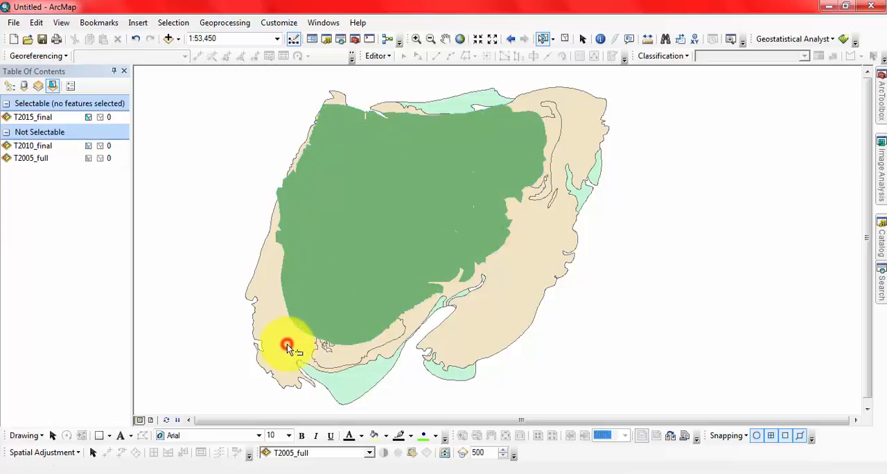
left_click(466, 325)
left_click(463, 372)
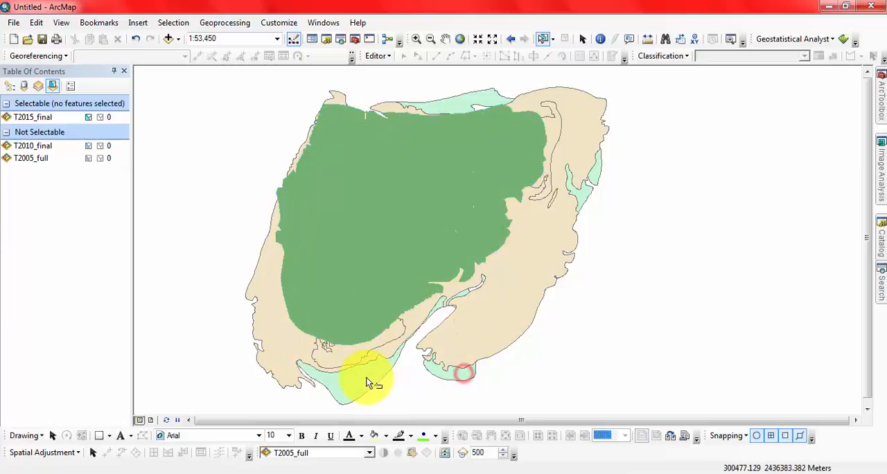
Try to select the non-selectable T2010_final and T2005_full polygons at several spots south and west of the green area
left_click(366, 376)
left_click(348, 358)
left_click(287, 352)
left_click(267, 297)
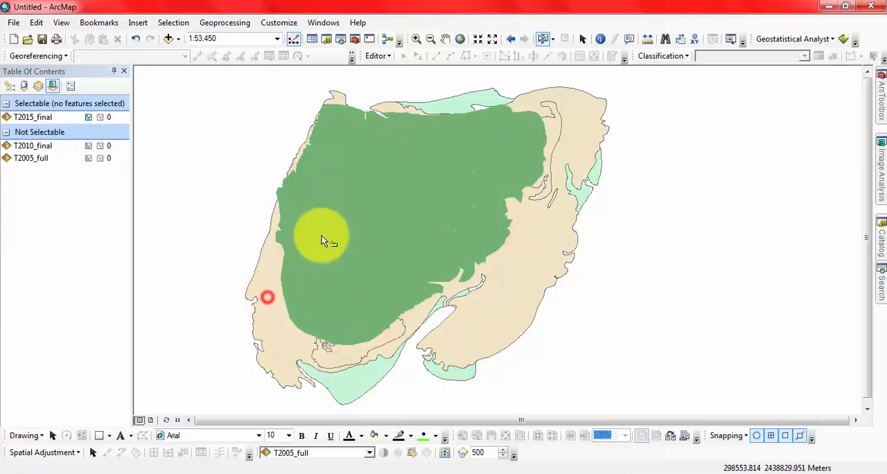
Select the Upland and Supratidal polygon of T2015_final on the map, clear that selection and switch to the Pan tool
left_click(321, 236)
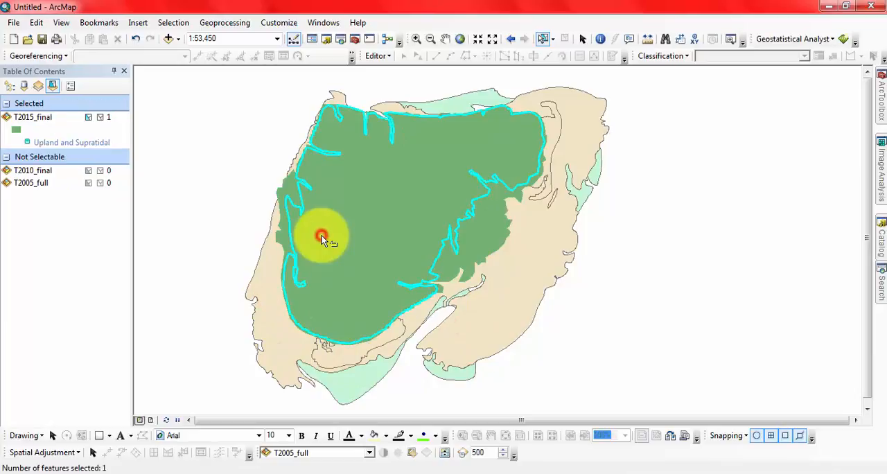
left_click(29, 141)
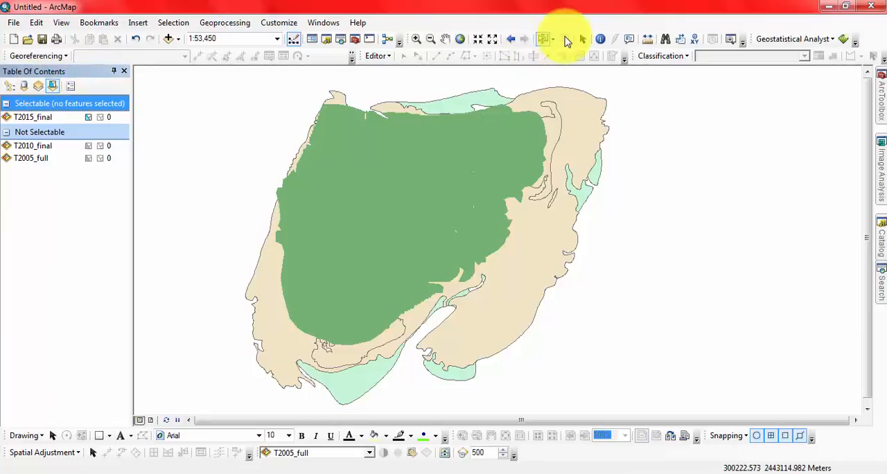
left_click(445, 38)
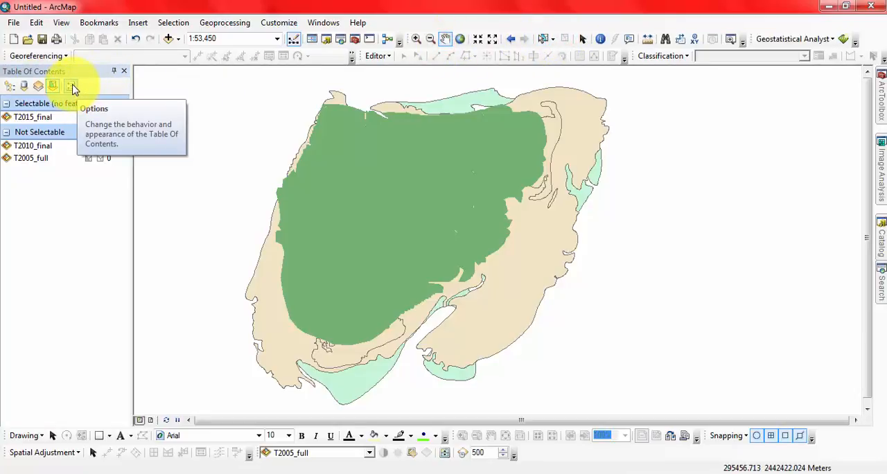
Open the Table Of Contents options and examine the selection preference and the choices for sorting layers
left_click(74, 89)
left_click_drag(330, 151, 176, 117)
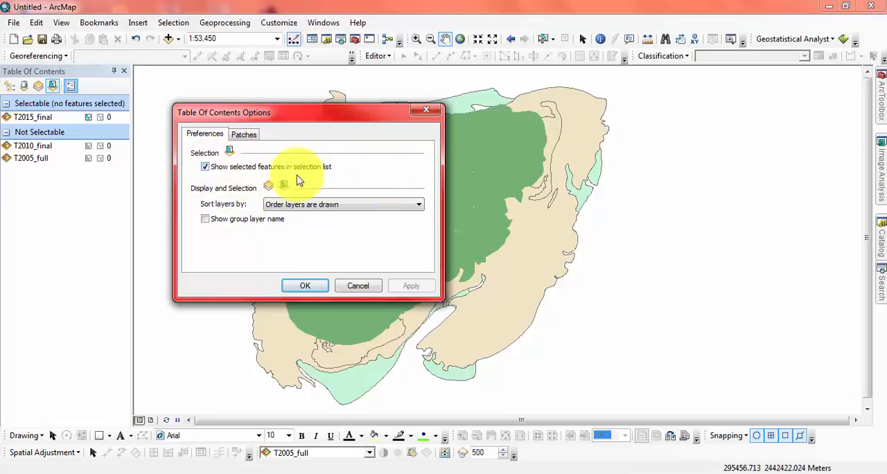
left_click(307, 204)
left_click(307, 204)
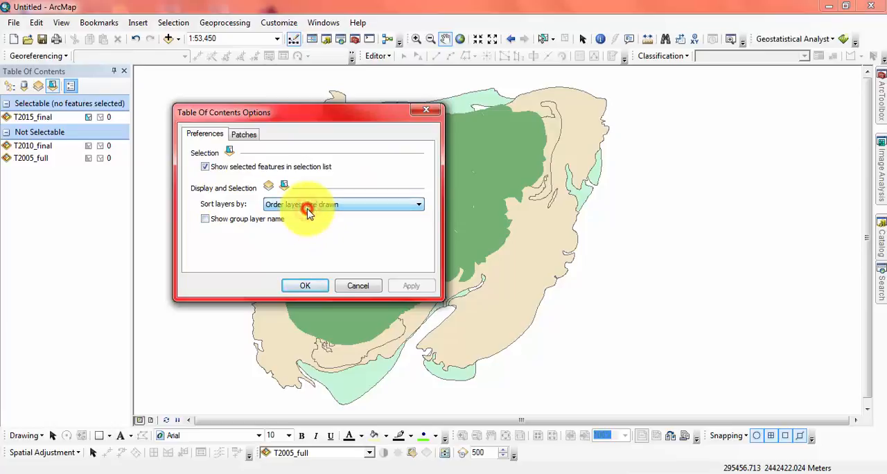
Make the current patch size and shape settings the default, reset them and accept the Table Of Contents options
left_click(252, 136)
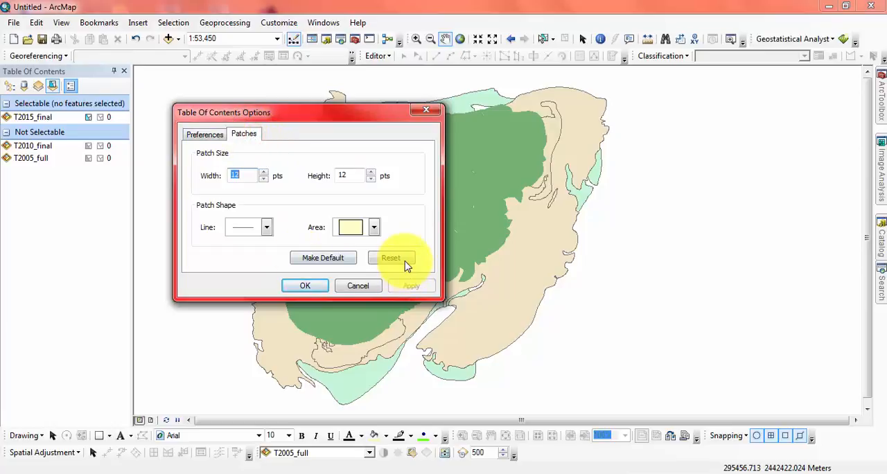
left_click(324, 257)
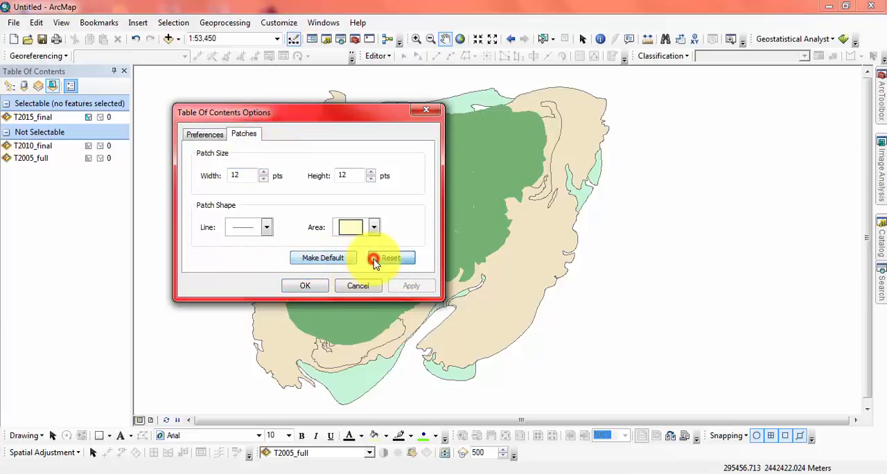
left_click(306, 287)
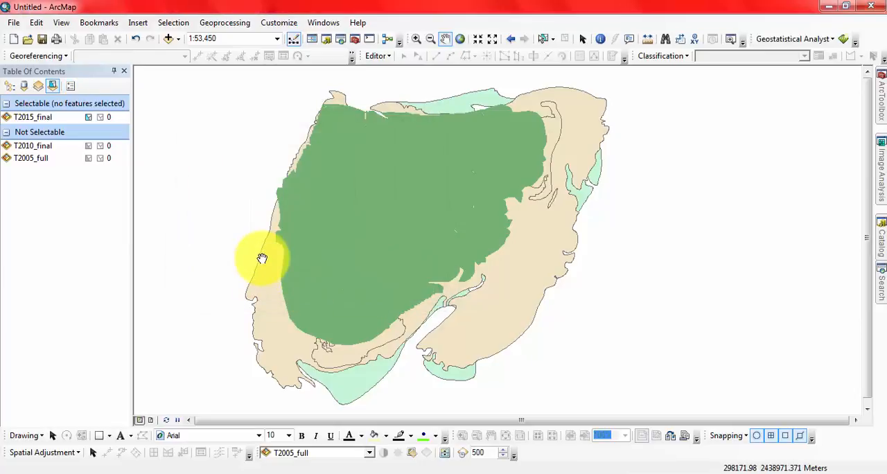
Pan the map a little to the east and list the layers by drawing order
left_click_drag(349, 229, 421, 228)
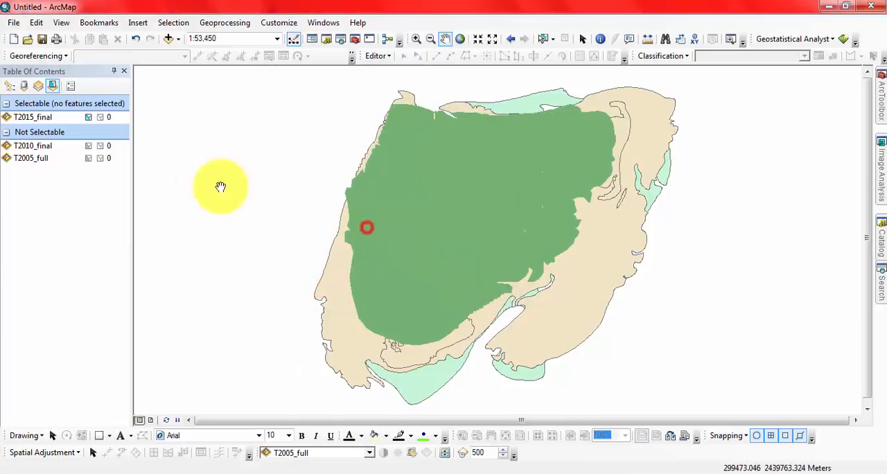
left_click(10, 86)
left_click(82, 219)
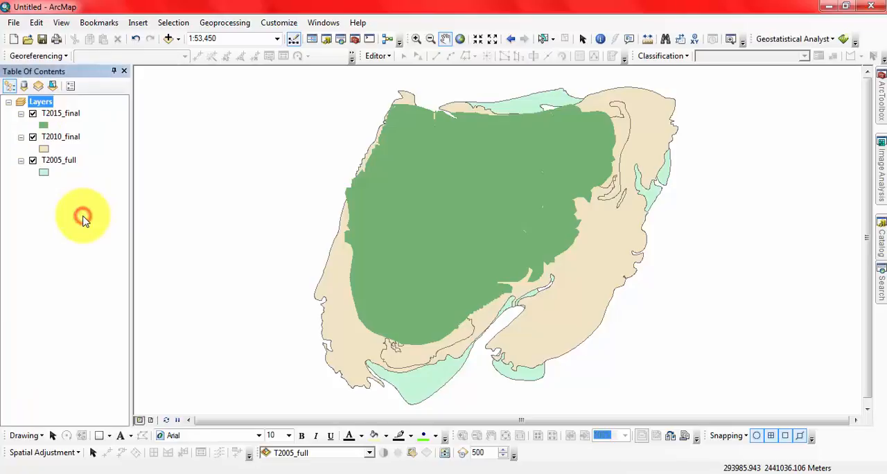